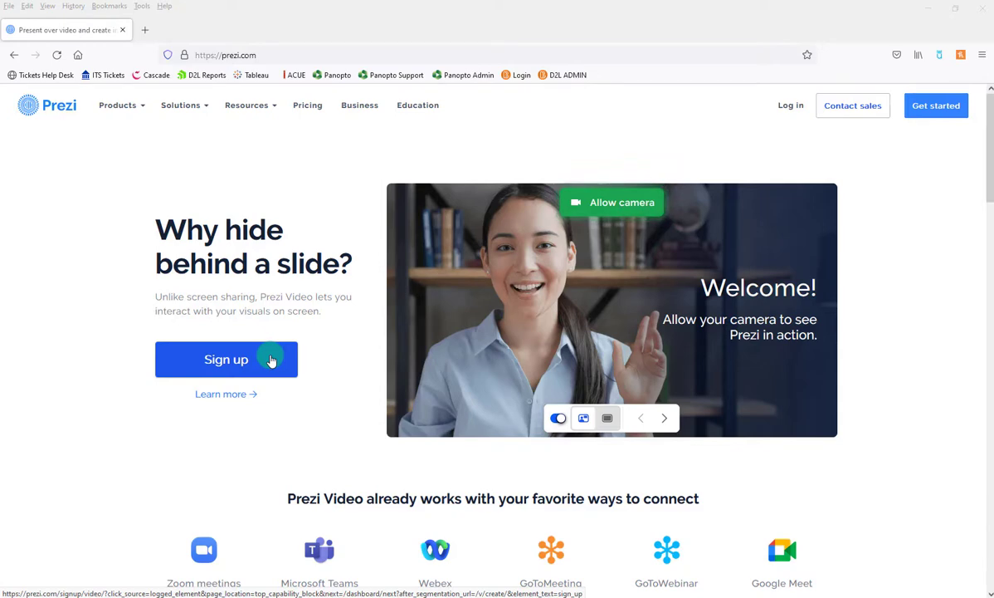
- Log in to Prezi and look through the existing presentations under Prezi Present
click(789, 113)
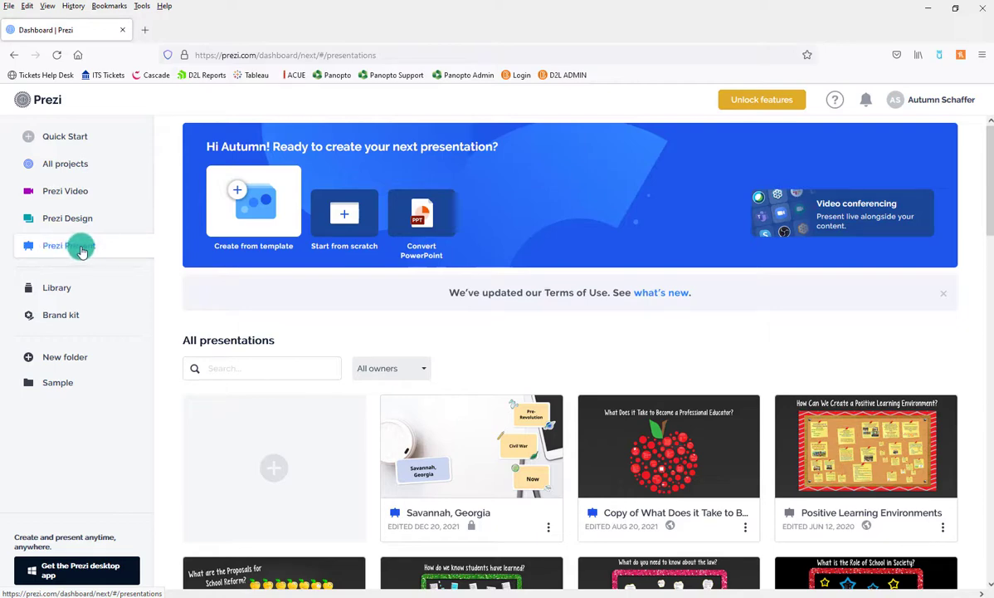
scroll(524, 383, down, 4)
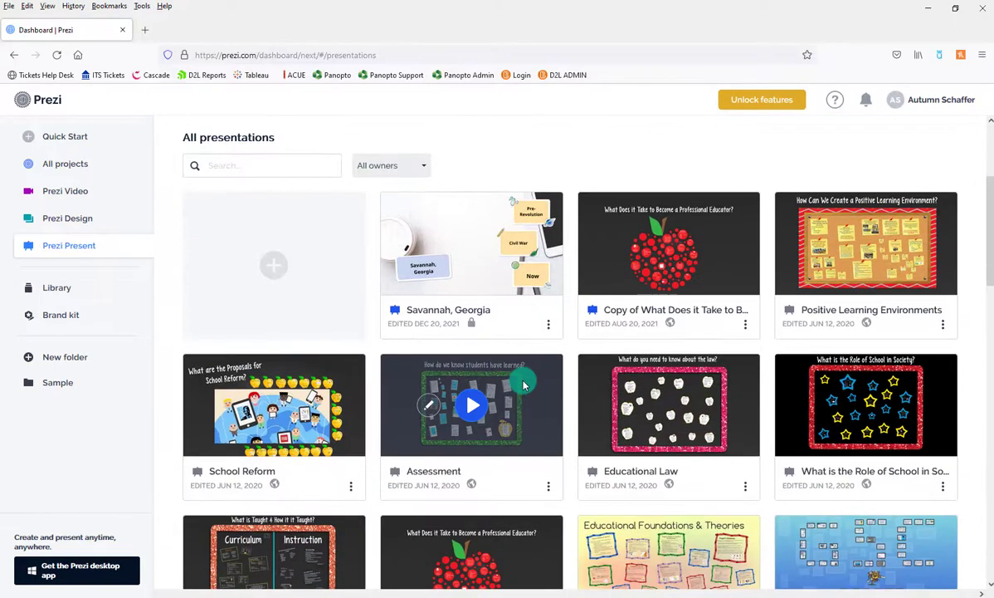
scroll(556, 506, down, 1)
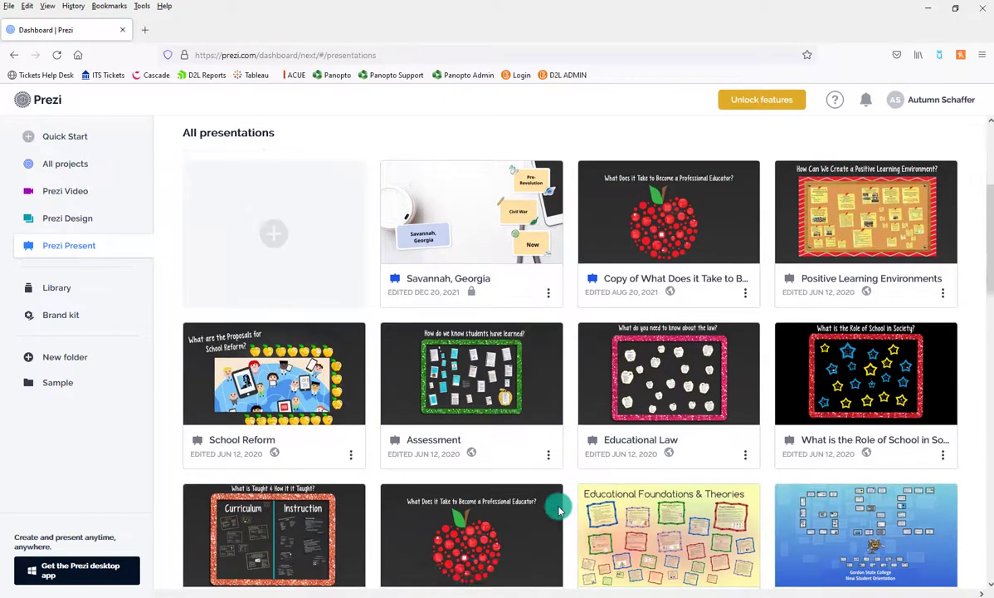
scroll(559, 510, down, 2)
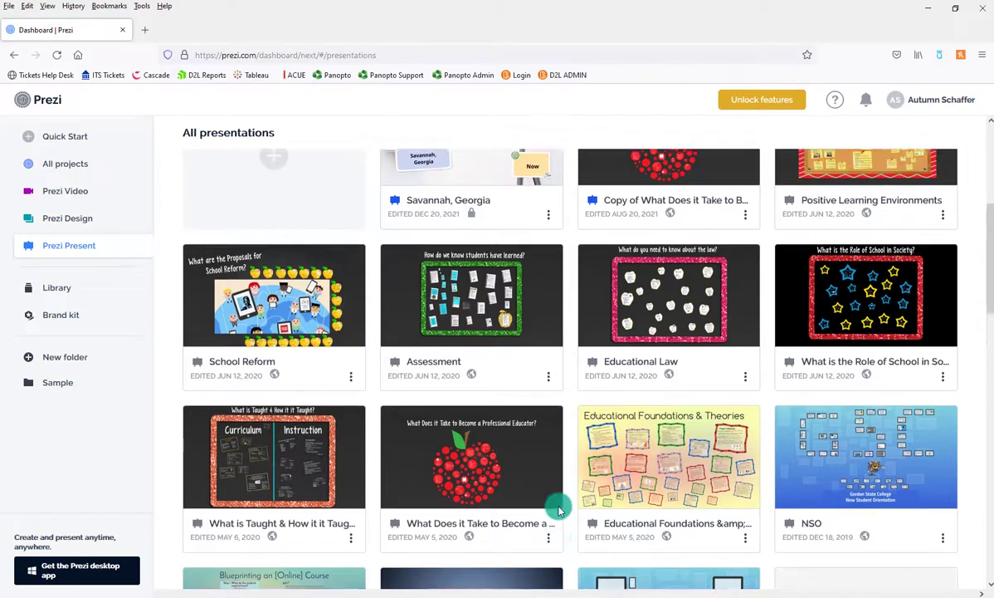
scroll(558, 510, up, 4)
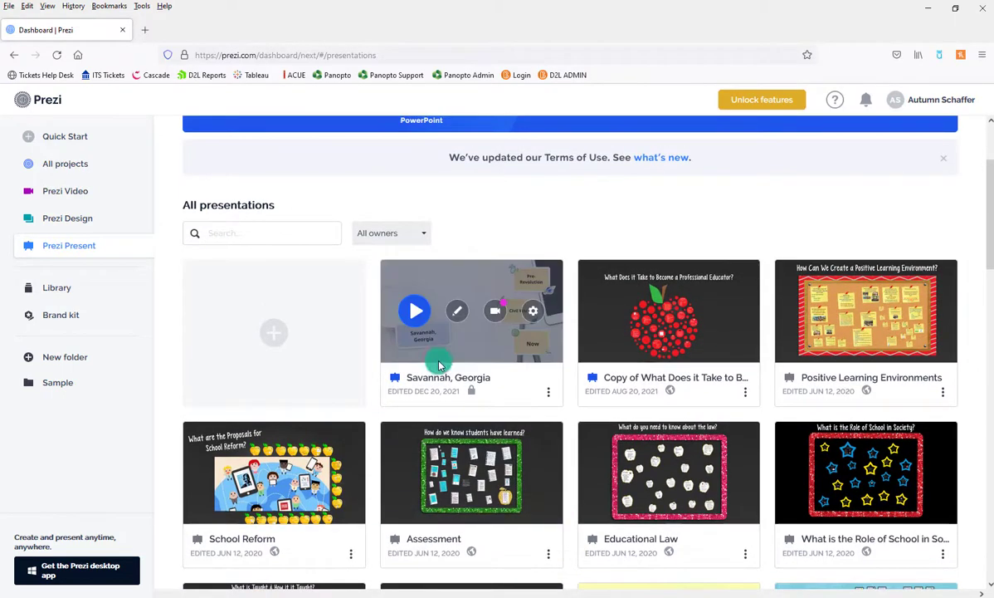
mouse_move(414, 313)
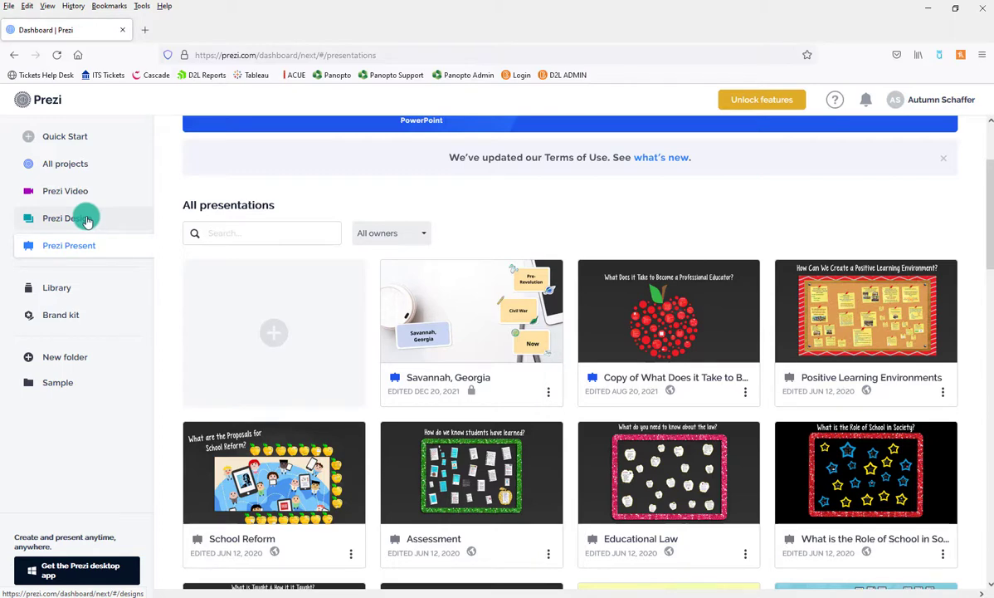
- Start a new design in Prezi Design and look through the Infographics templates
click(86, 220)
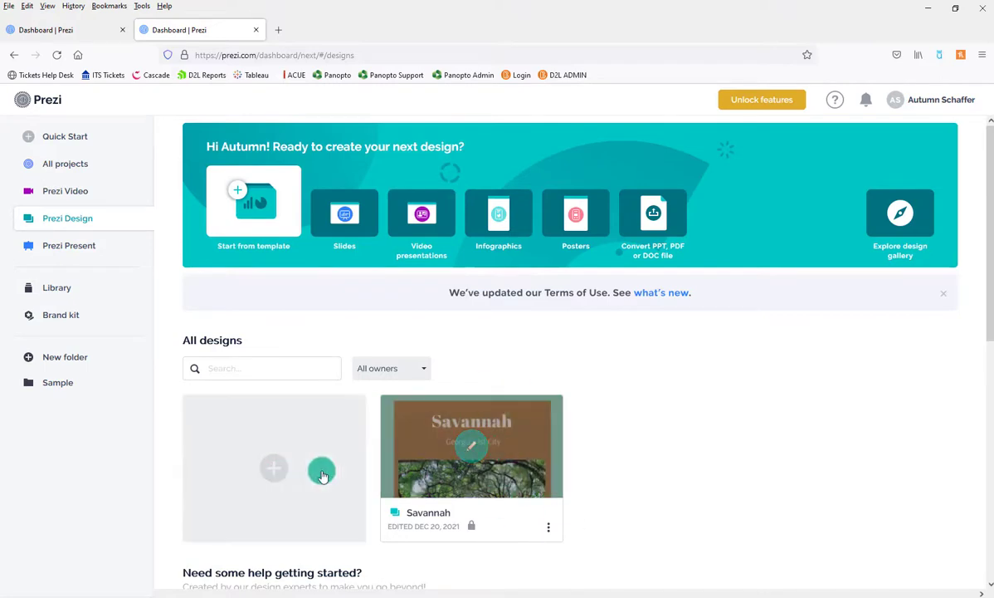
click(266, 469)
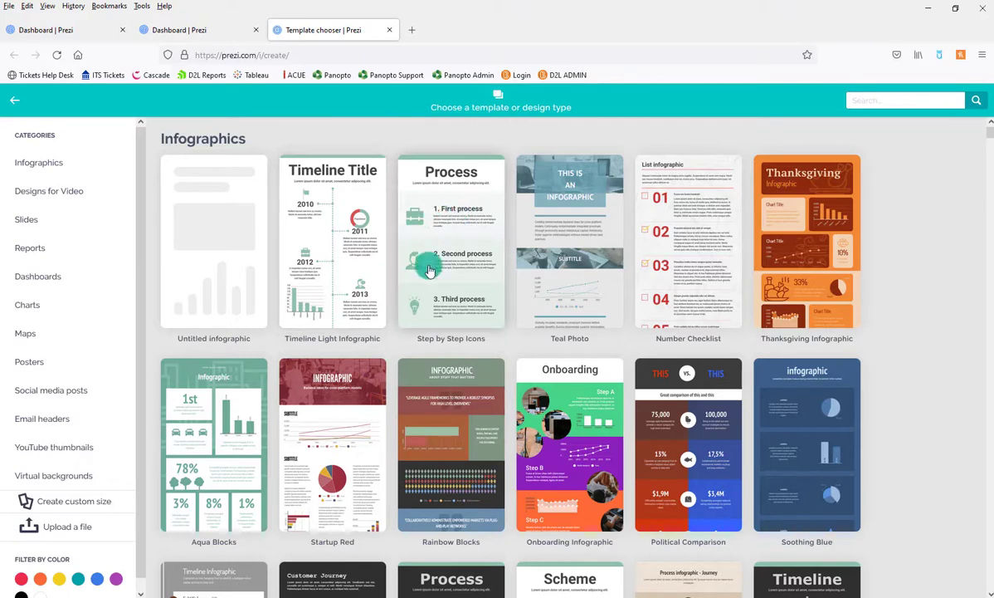
scroll(548, 341, down, 3)
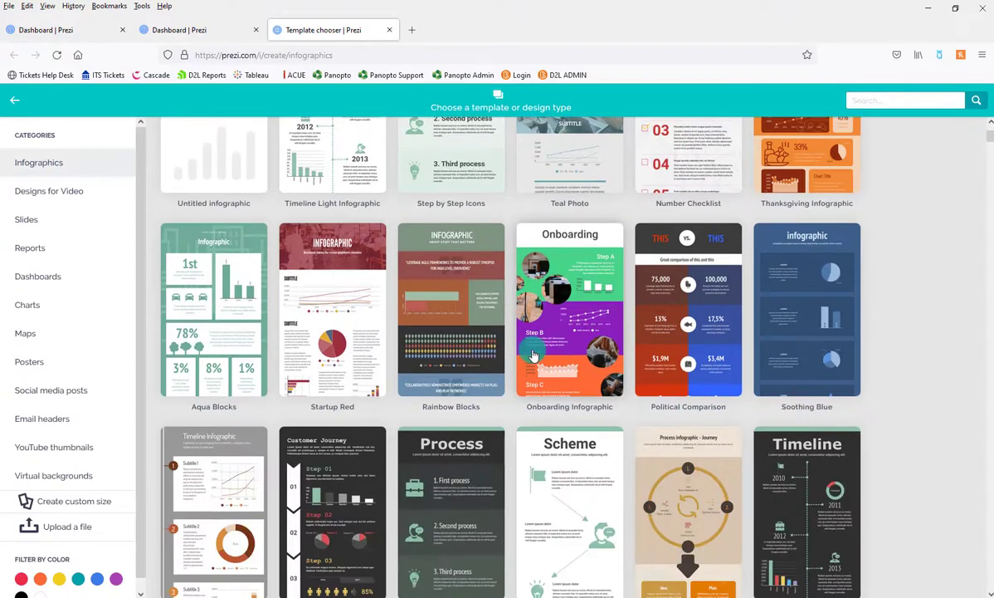
scroll(534, 356, up, 3)
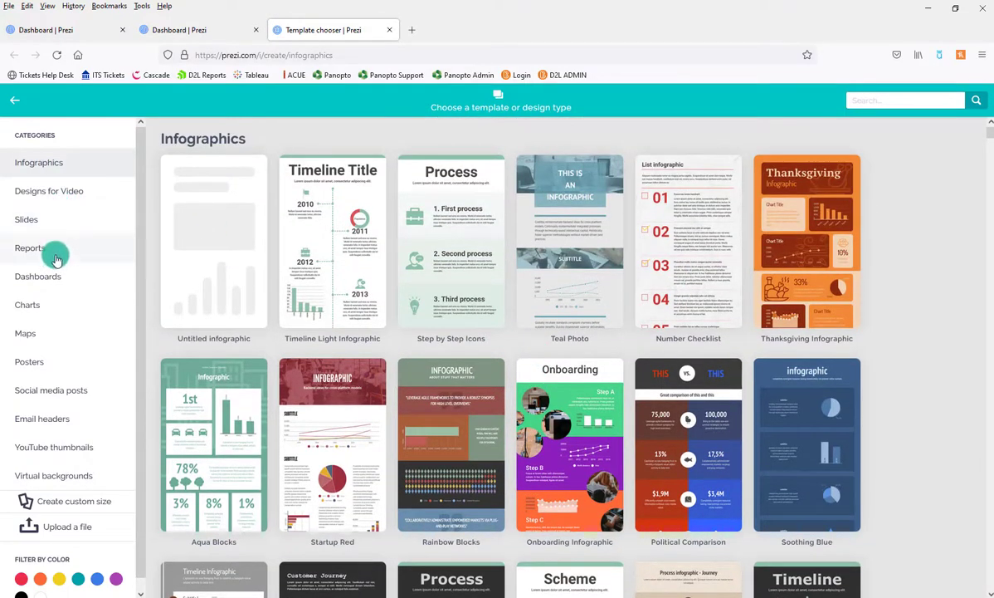
- Look through the design templates in the Charts, Maps and Posters categories
click(37, 306)
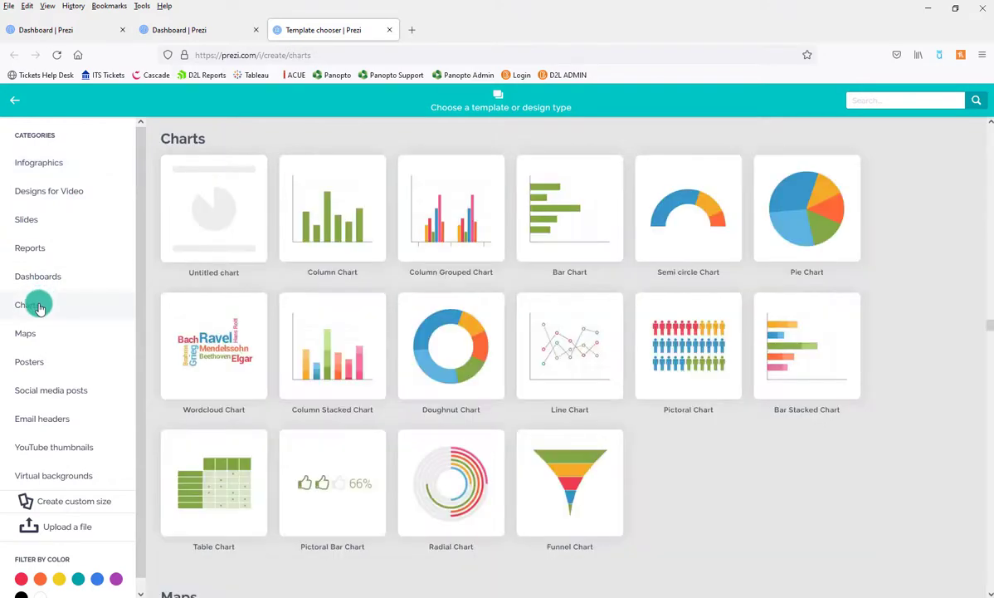
click(48, 334)
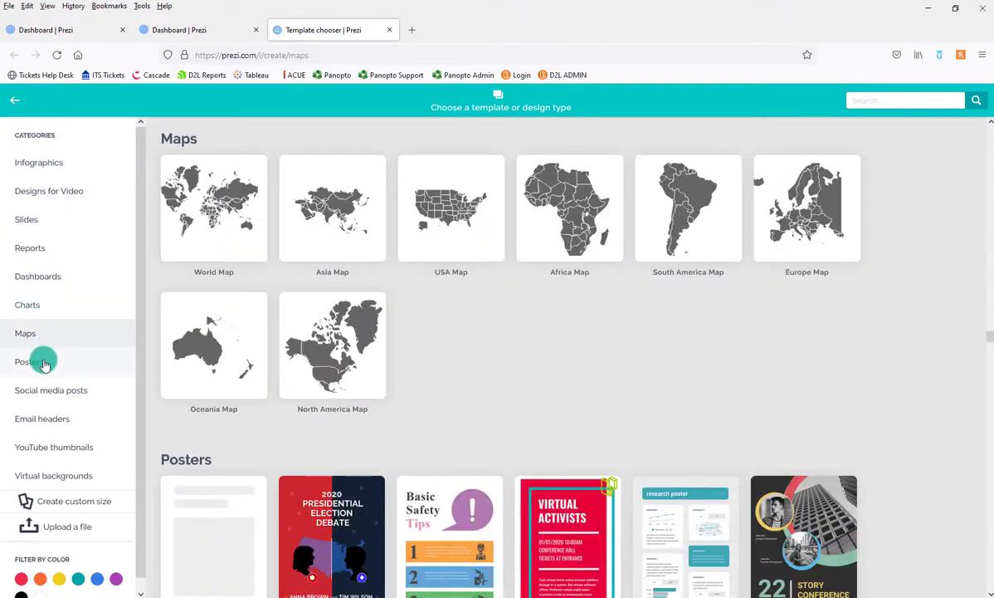
click(44, 364)
scroll(375, 352, down, 5)
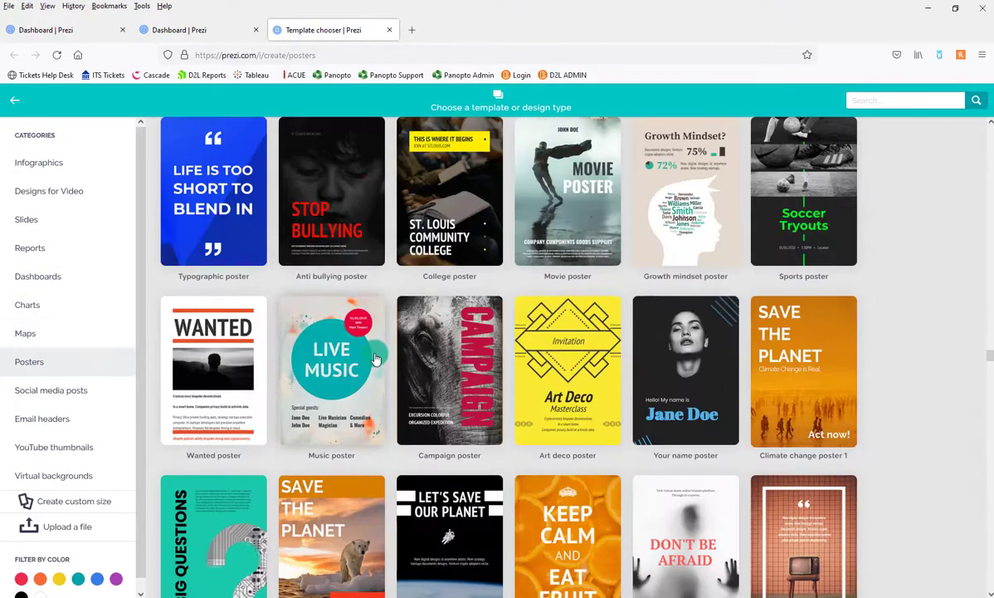
scroll(375, 359, up, 6)
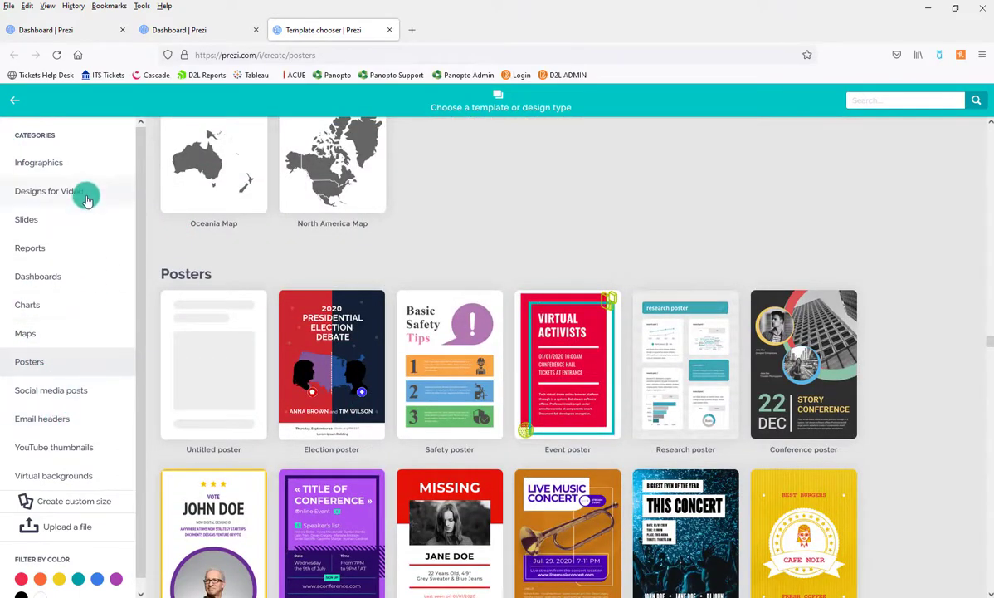
- Examine the templates offered in the Designs for Video category
click(50, 191)
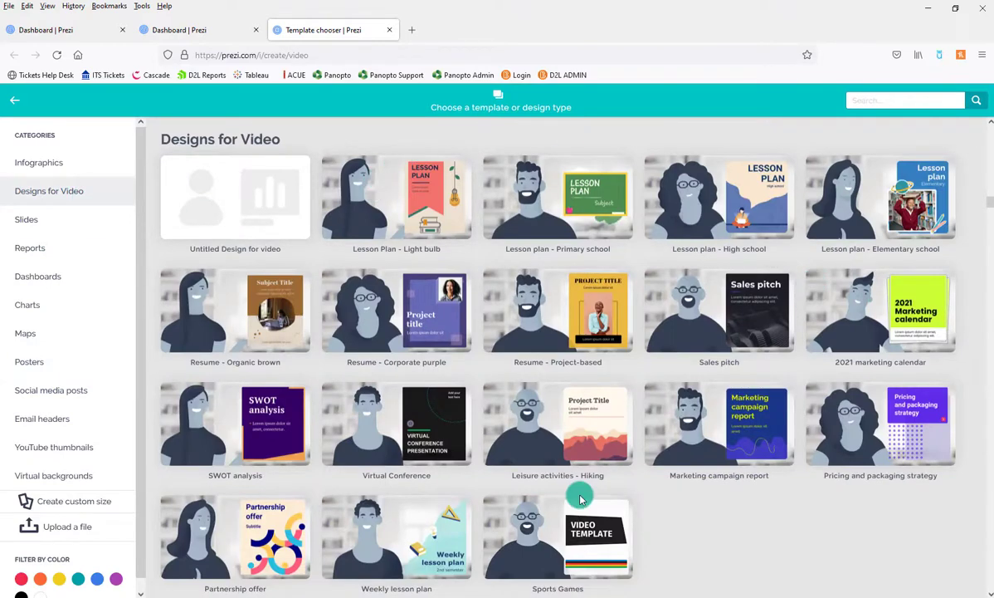
scroll(581, 499, down, 2)
scroll(581, 500, down, 1)
scroll(581, 500, up, 3)
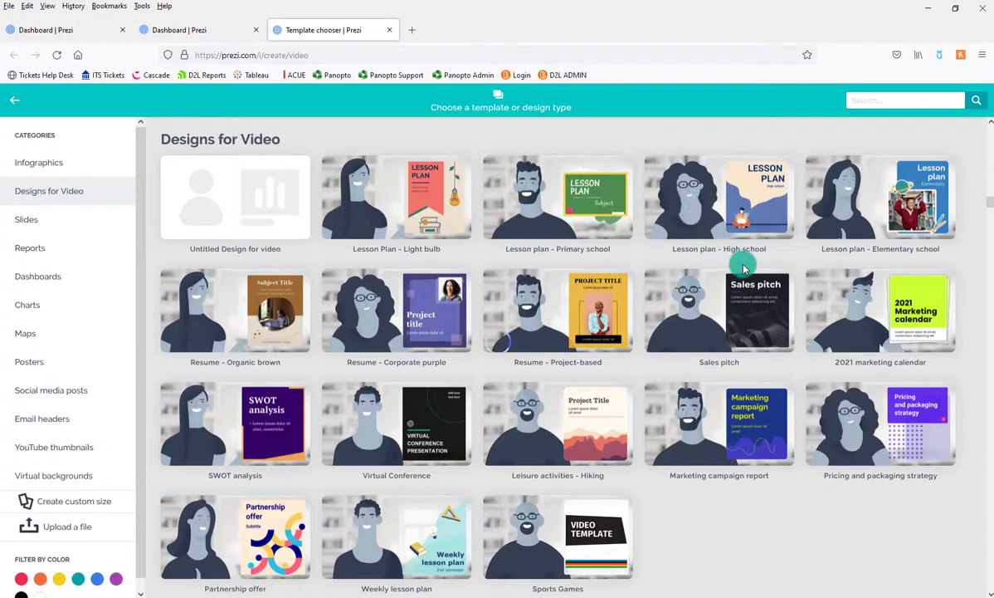
- Preview all three pages of the Lesson plan - High school template and close the preview
click(743, 261)
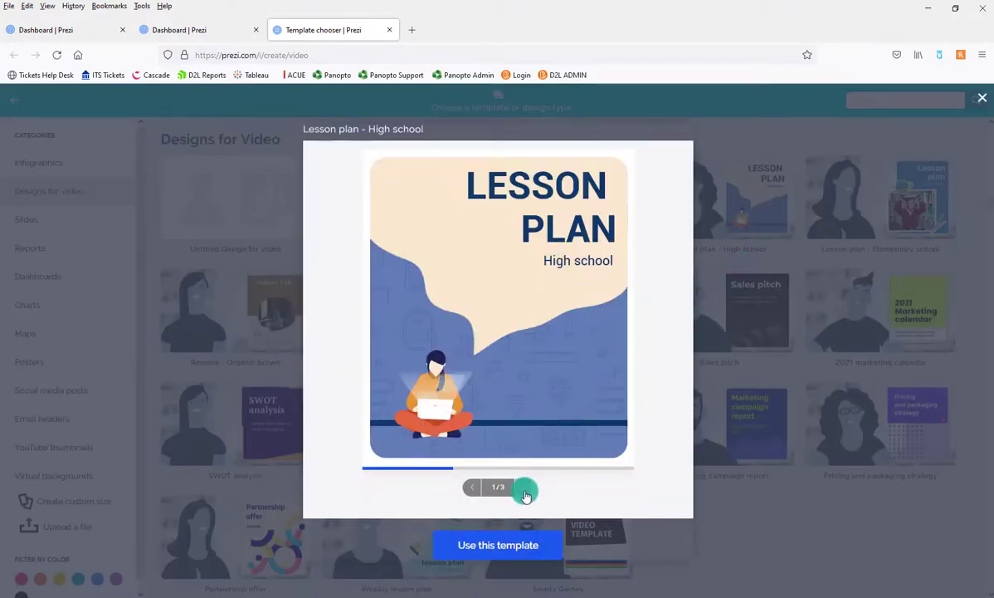
click(525, 493)
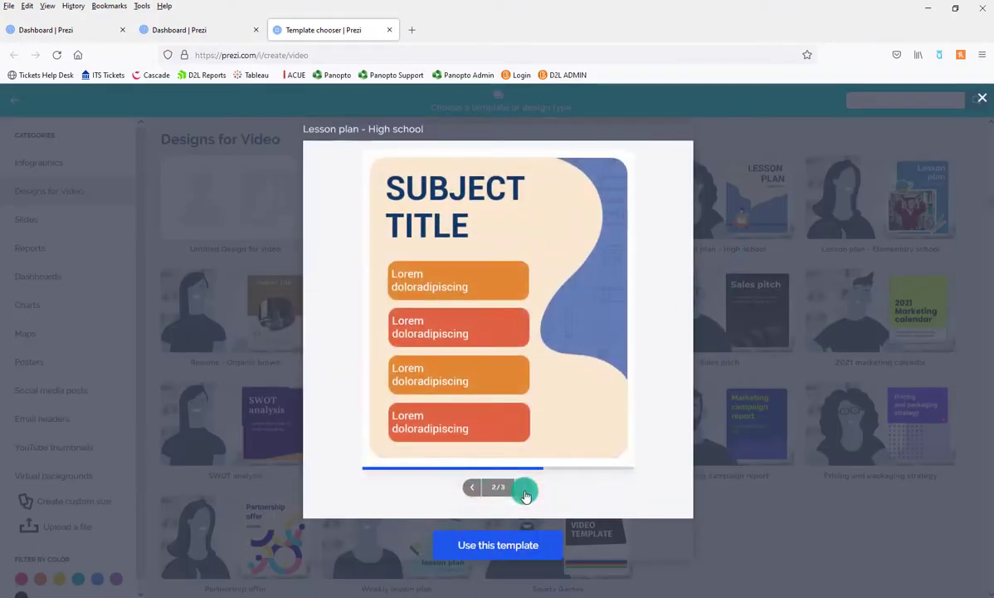
click(526, 493)
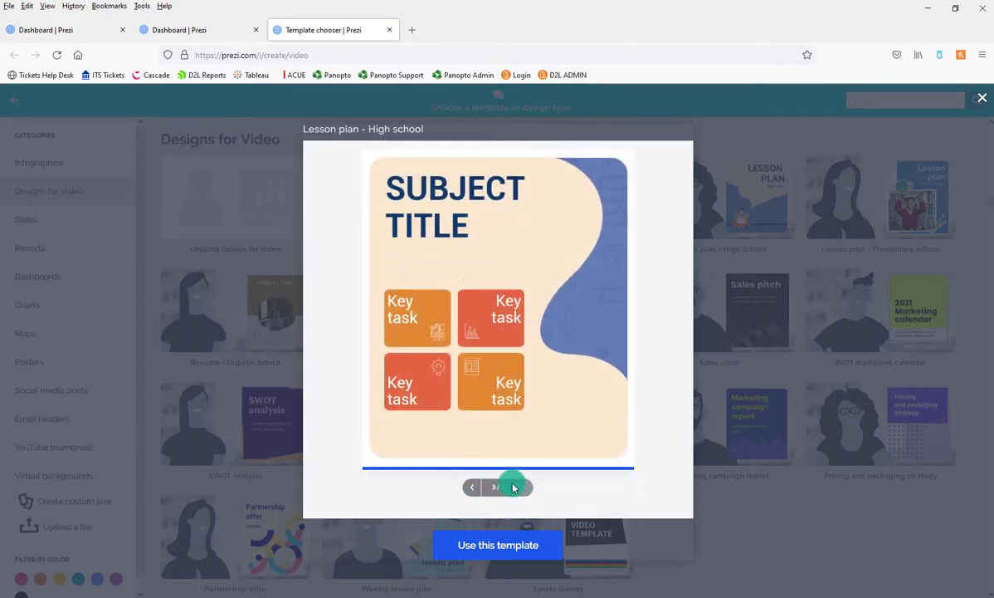
click(472, 486)
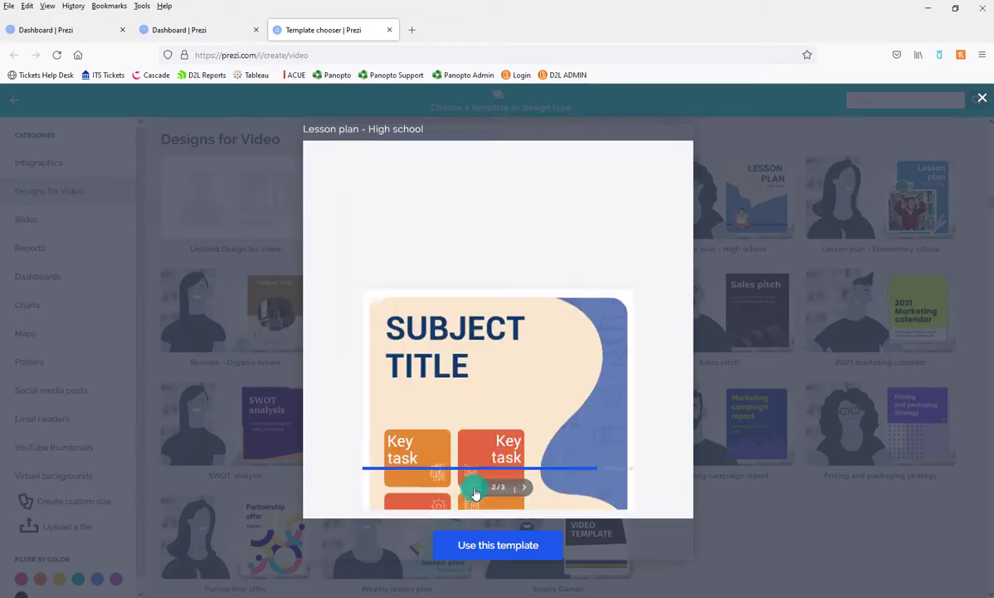
click(471, 487)
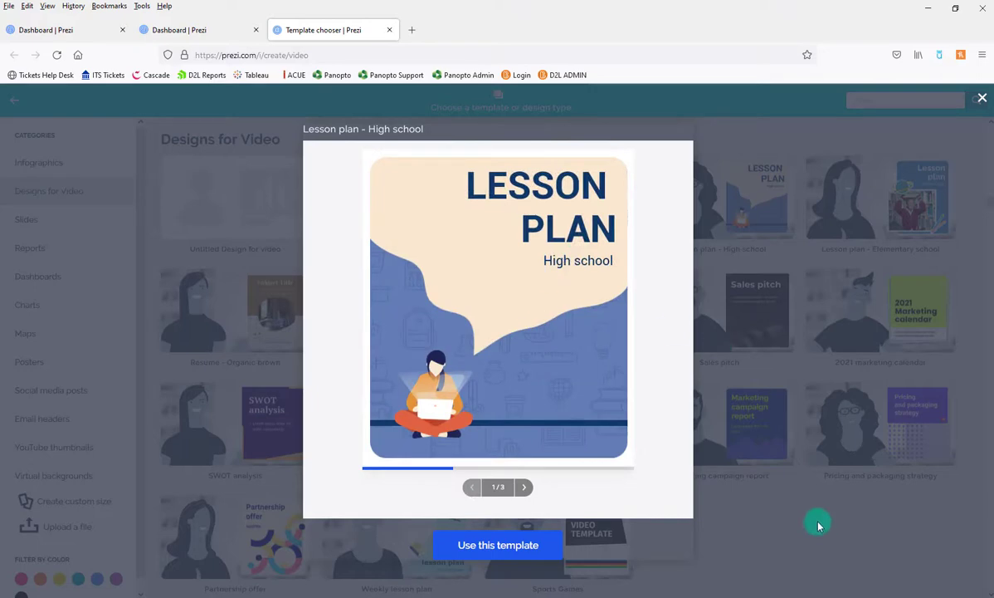
click(764, 498)
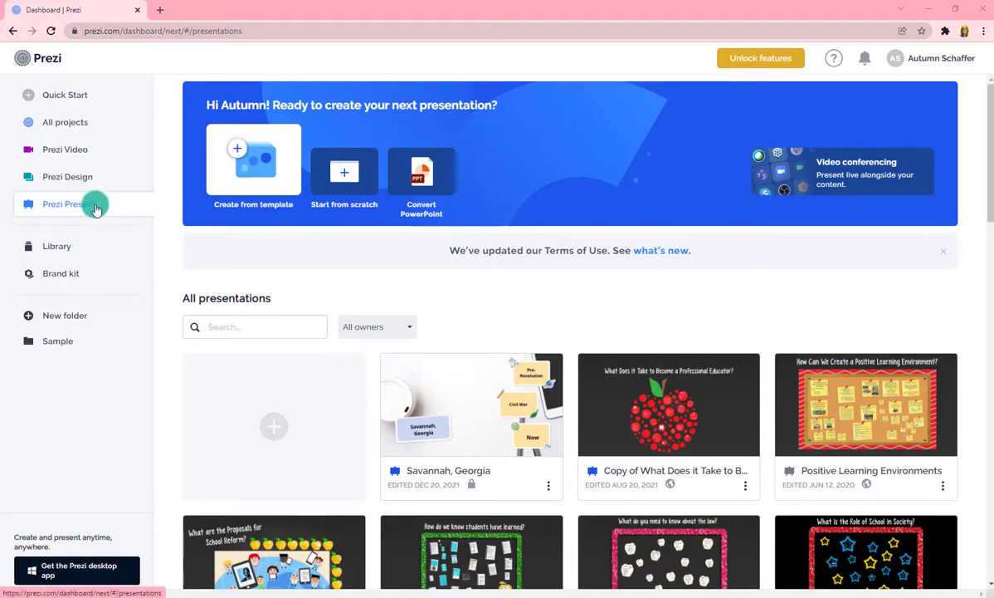
- Create a Prezi Present presentation from the Speech Bubbles - Prezi Video template in the Video templates category, previewing its topics first
click(269, 177)
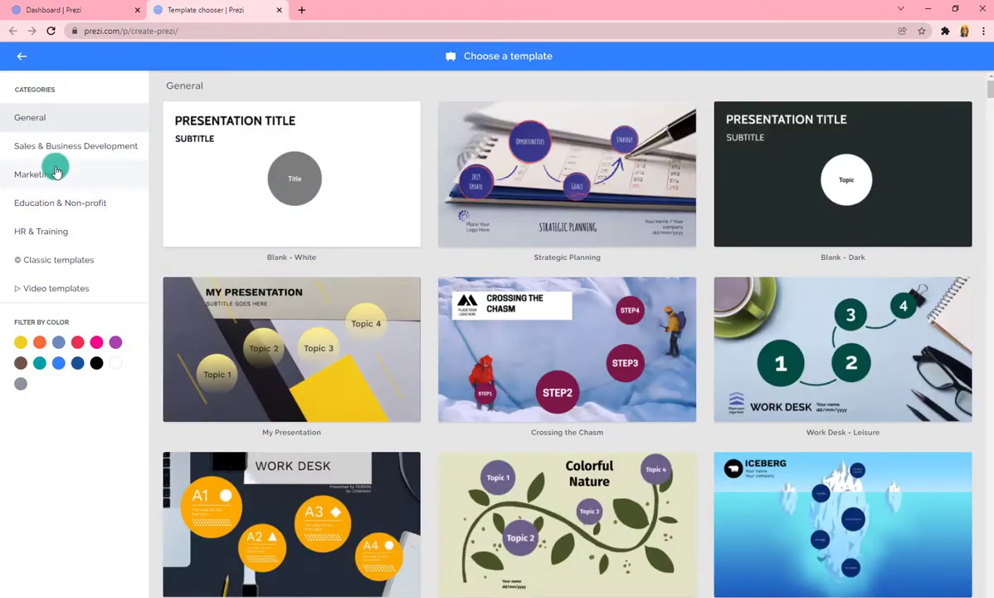
click(50, 290)
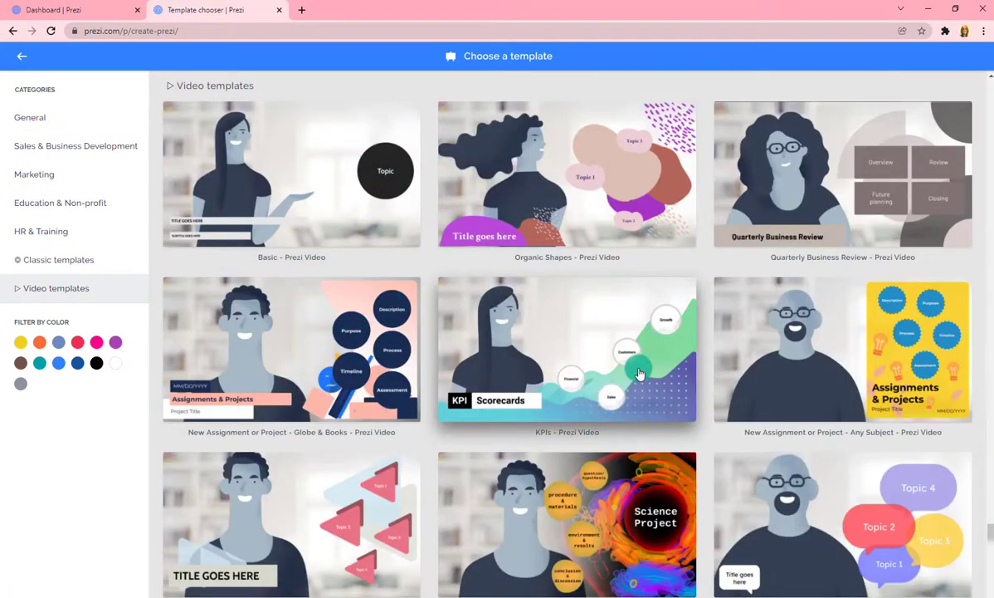
scroll(890, 438, down, 1)
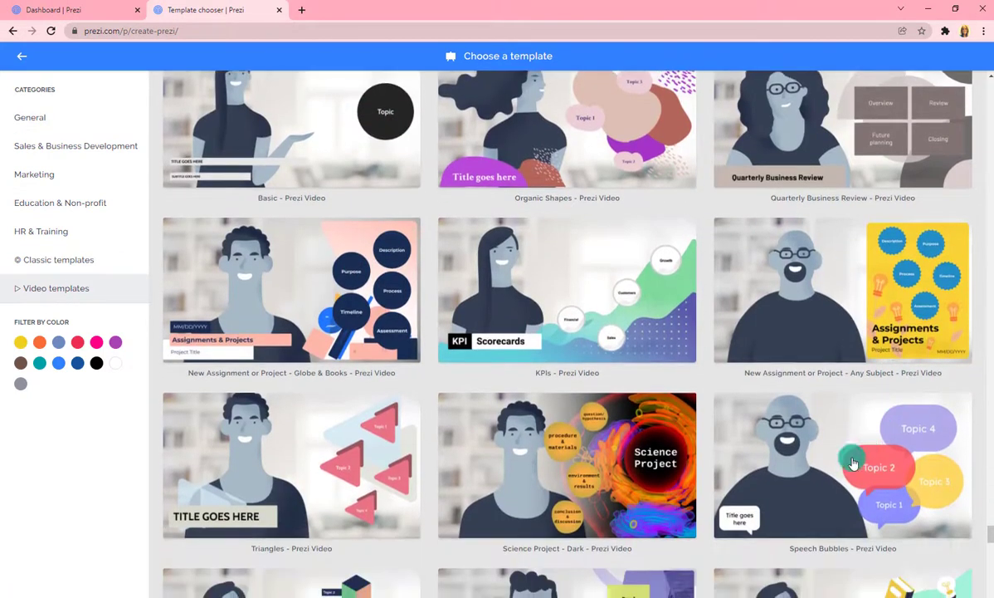
click(804, 450)
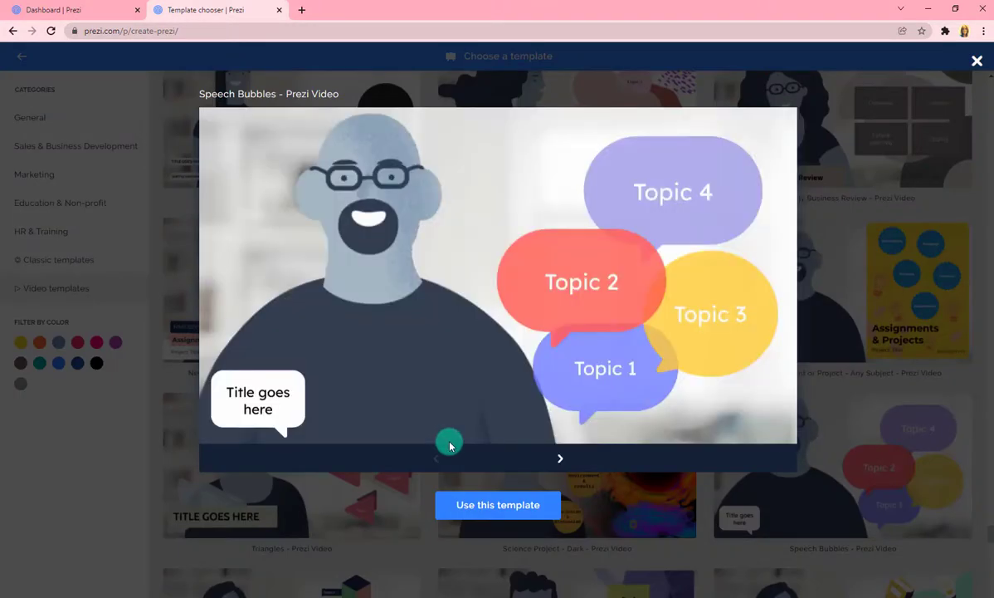
click(554, 462)
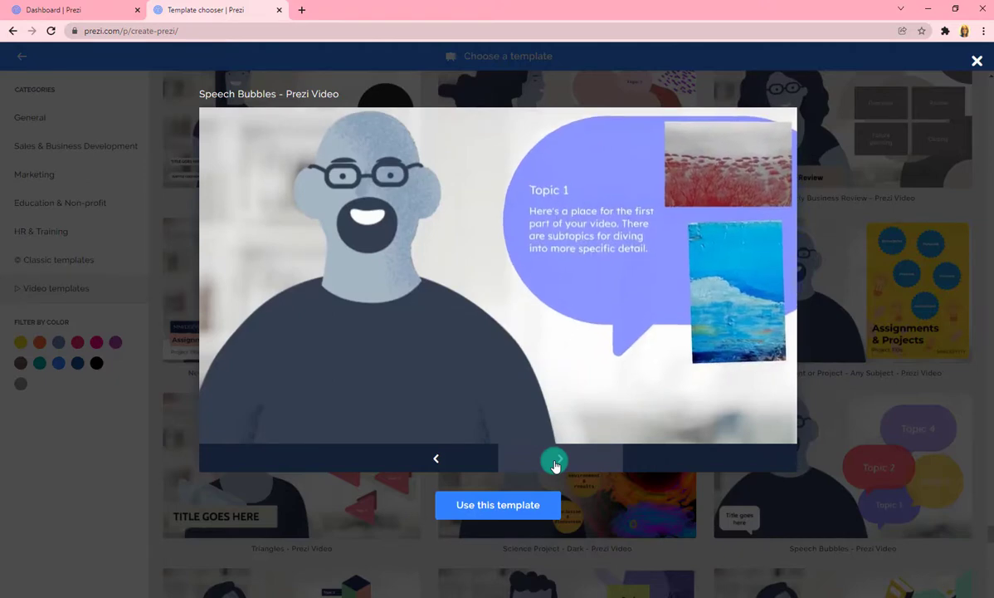
click(556, 462)
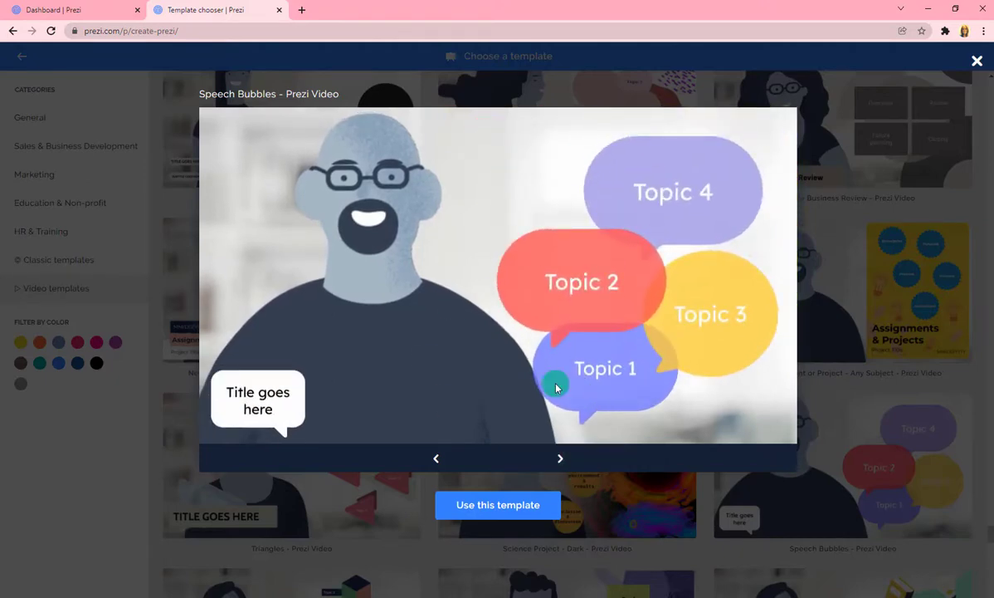
click(509, 508)
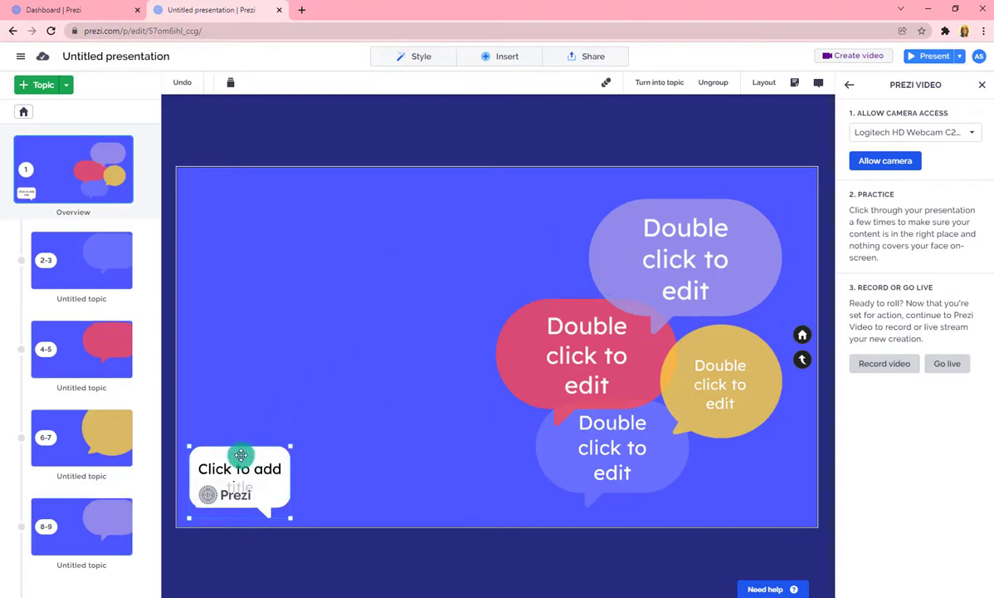
- Move the overview's white title bubble up clear of the Prezi logo and change its text to "All about me"
drag(238, 453, 236, 430)
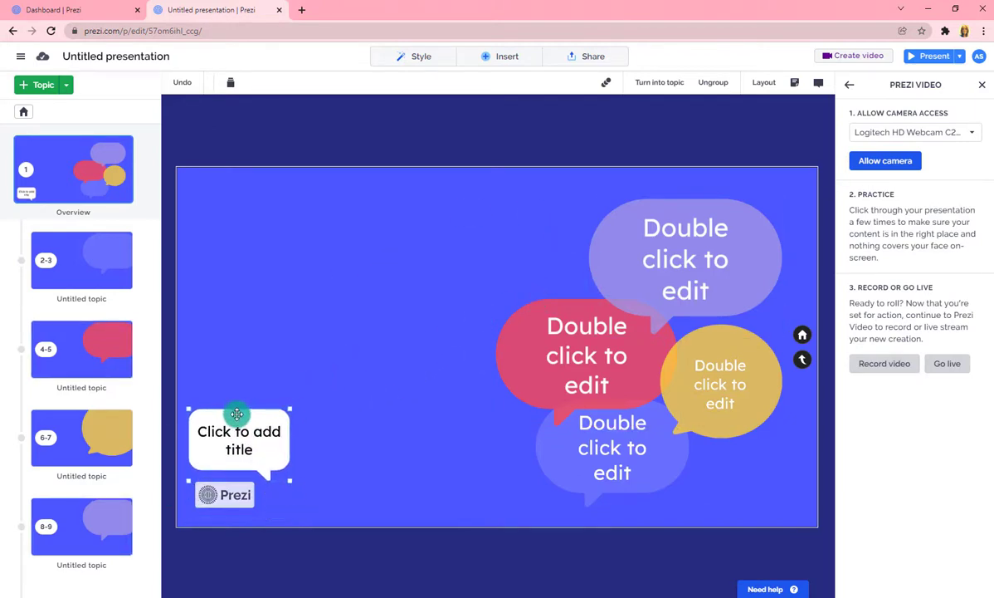
double_click(236, 431)
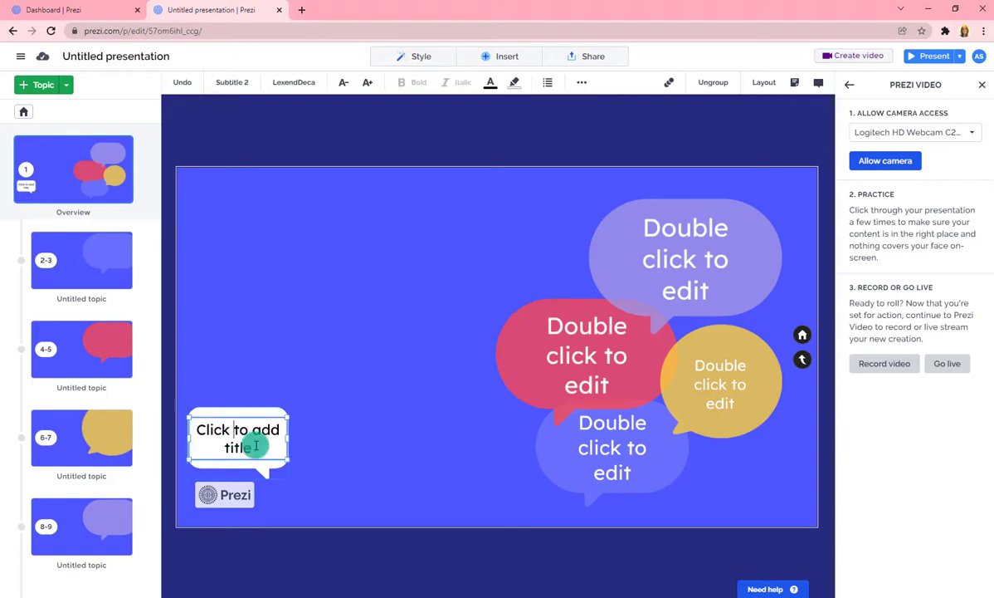
triple_click(202, 429)
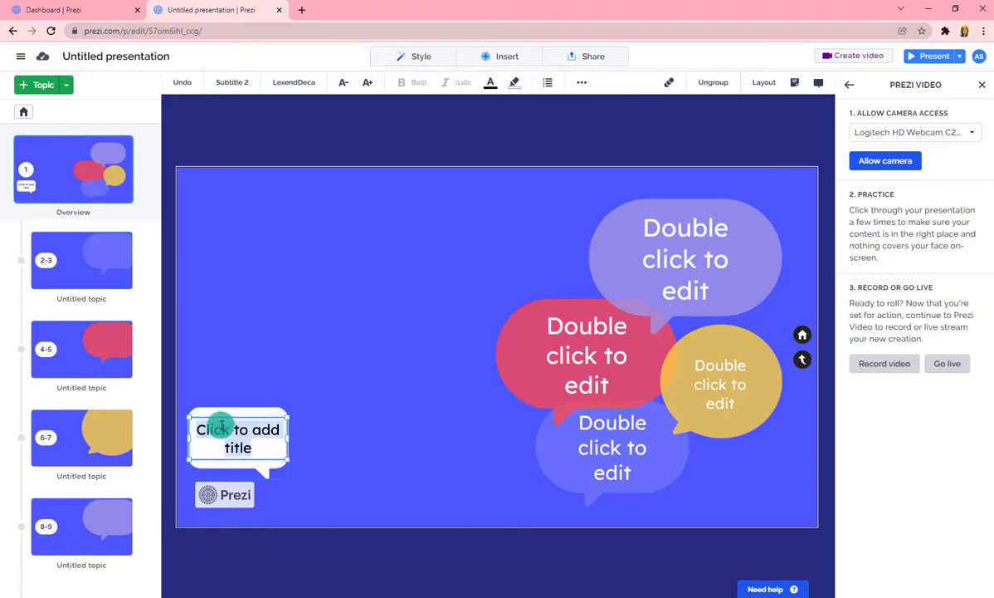
text(All about me)
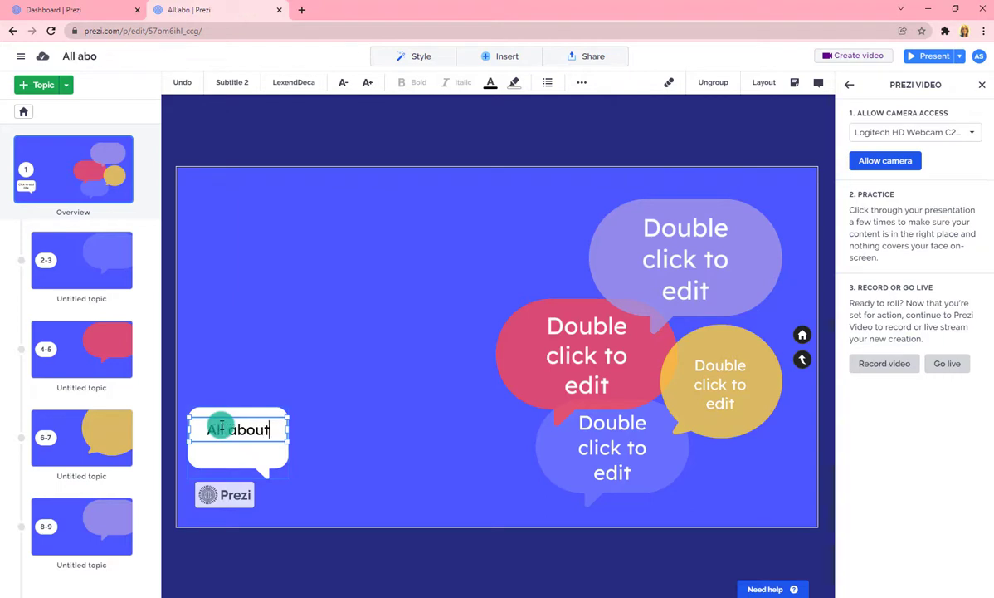
click(263, 404)
- Open the first topic to view its page and return to the overview
mouse_move(106, 265)
mouse_down()
mouse_move(49, 273)
mouse_move(66, 166)
mouse_move(89, 267)
mouse_up()
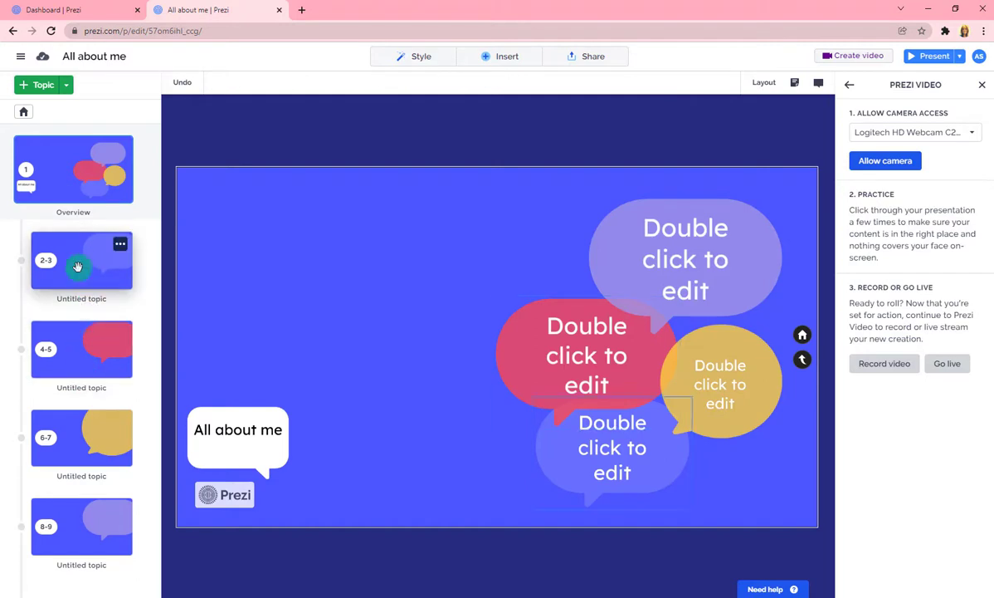
click(77, 266)
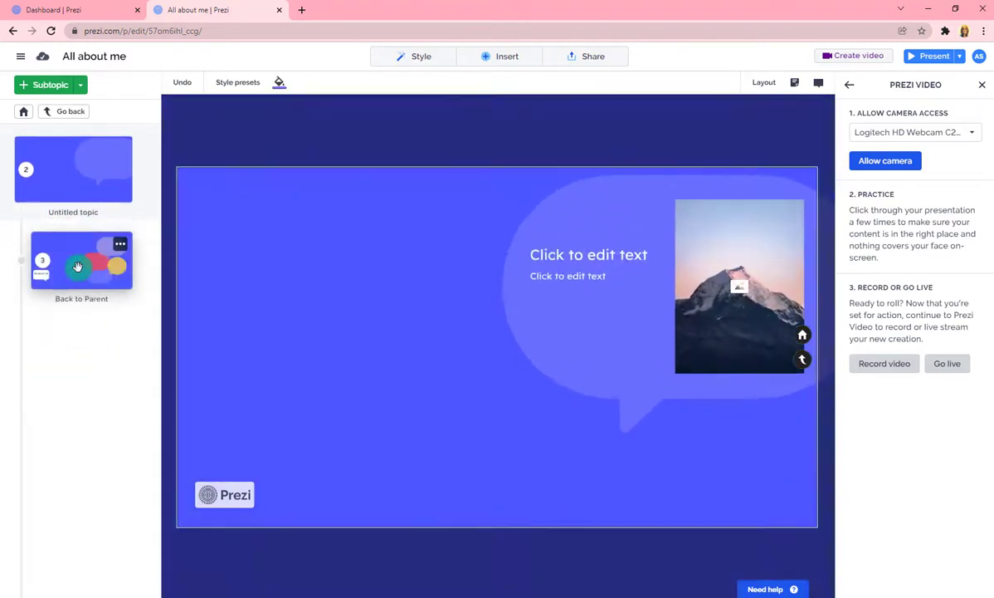
click(89, 153)
click(65, 182)
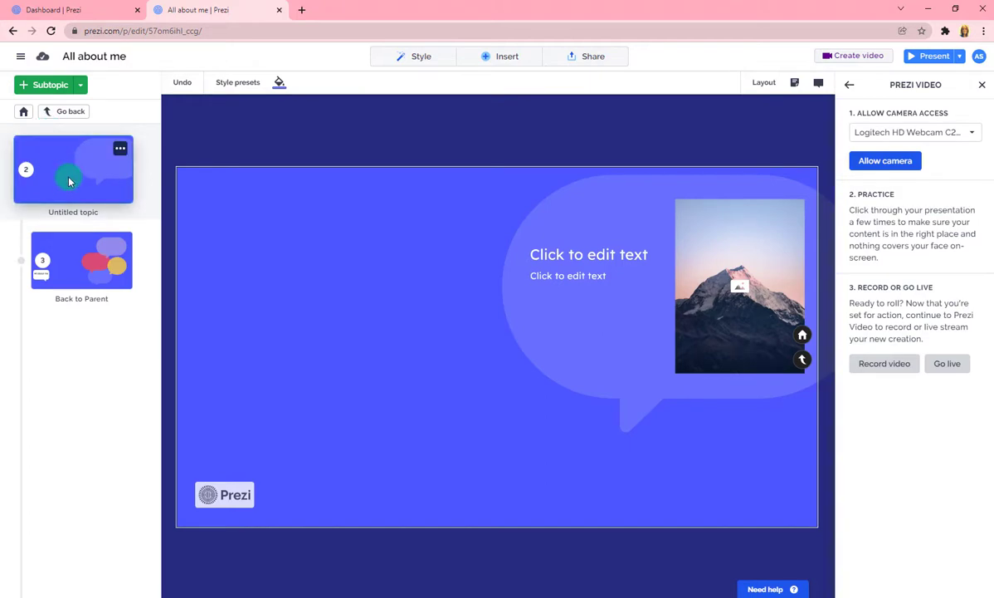
click(63, 111)
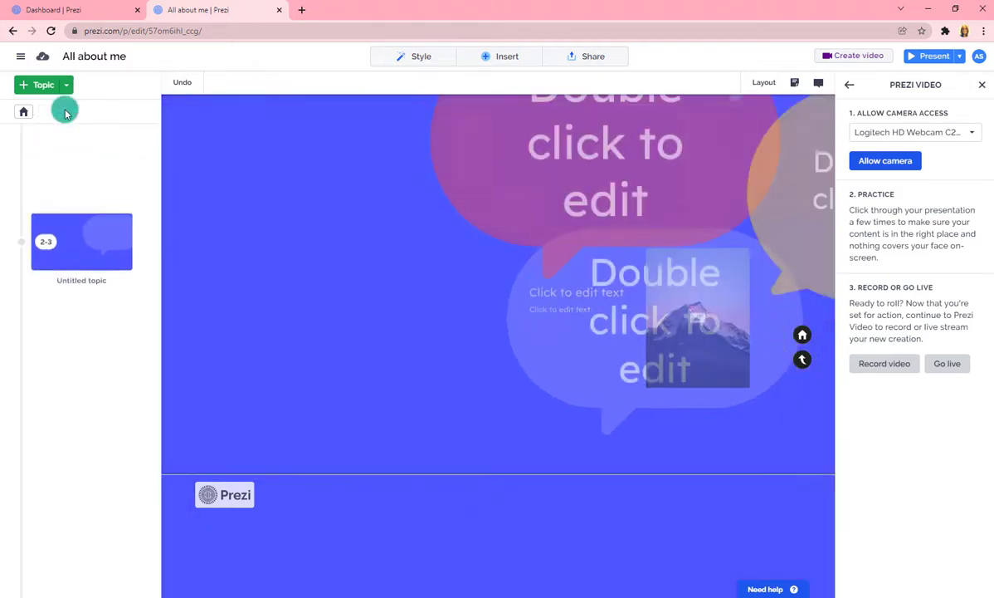
click(84, 189)
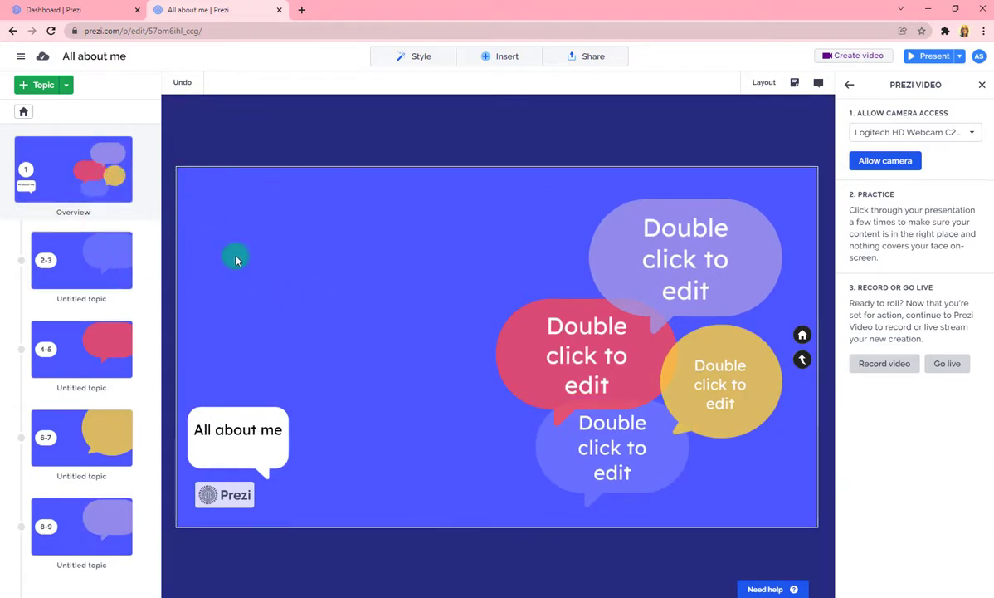
- Open the first topic and fill in "I am from Georgia." as its heading and "I have lived here my whole life." below
click(76, 270)
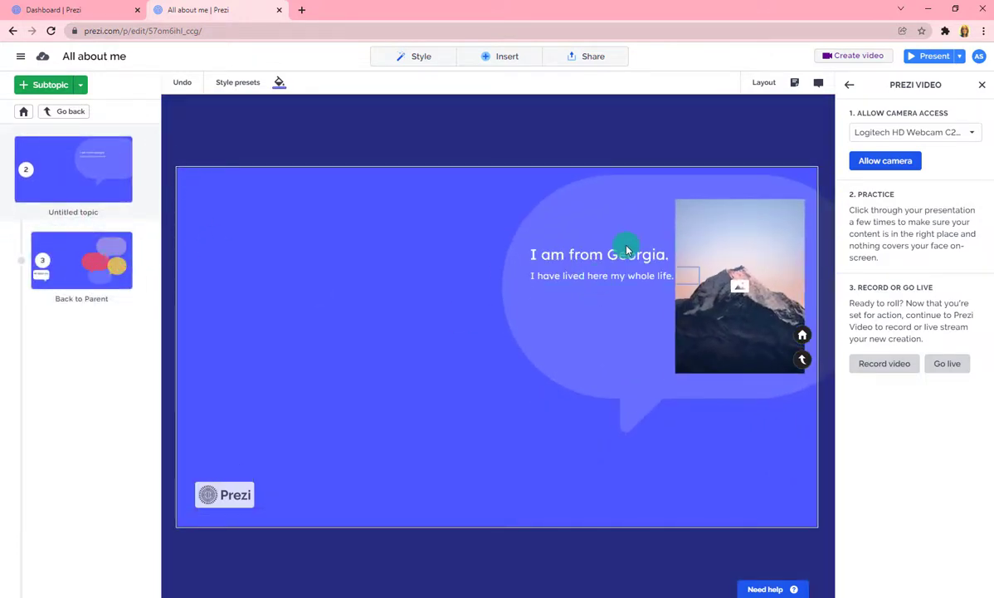
- Try to search the Unsplash photos for "georgia" as a replacement for the mountain placeholder image
click(738, 292)
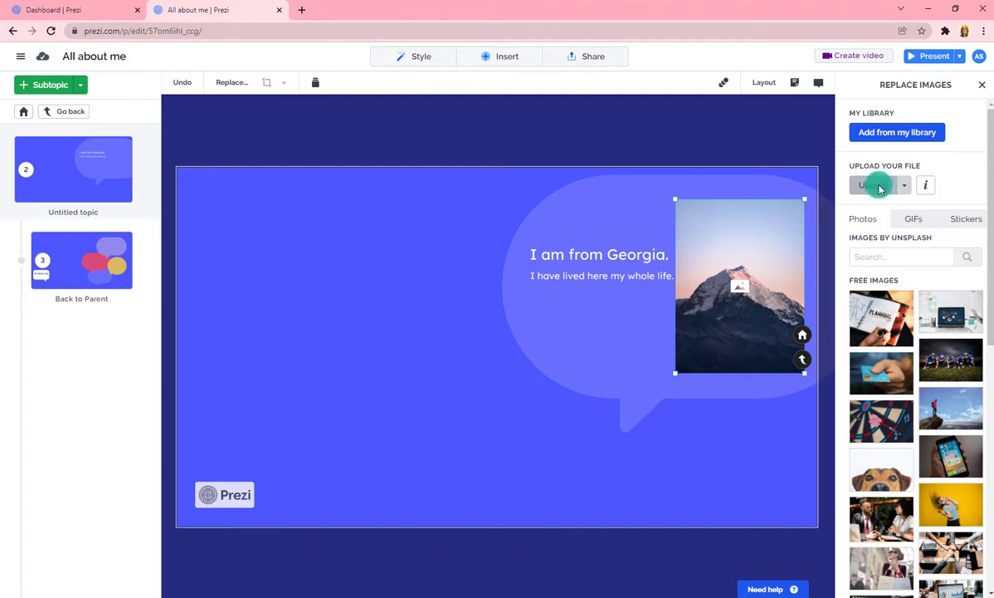
click(874, 261)
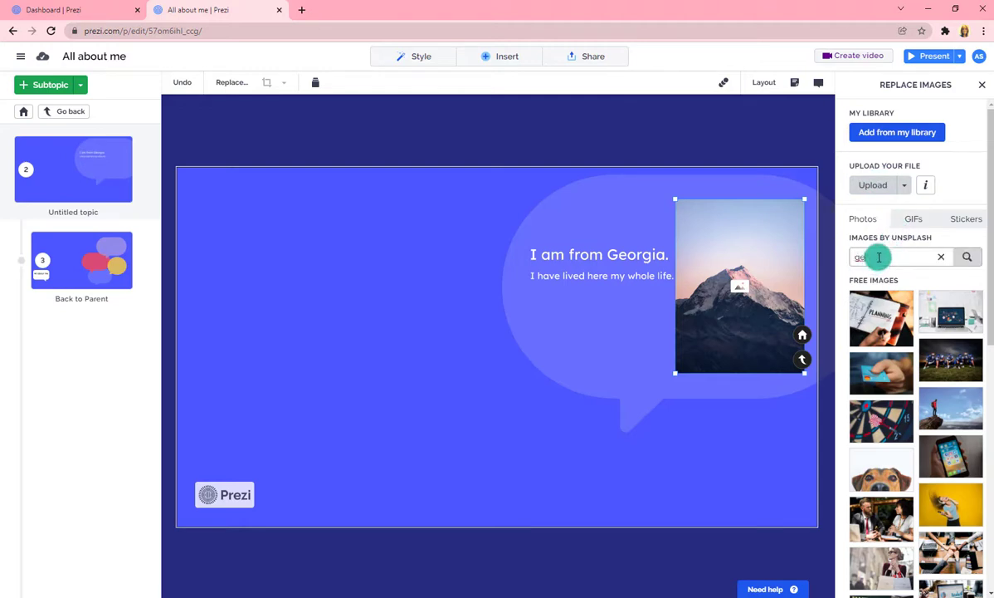
key(Return)
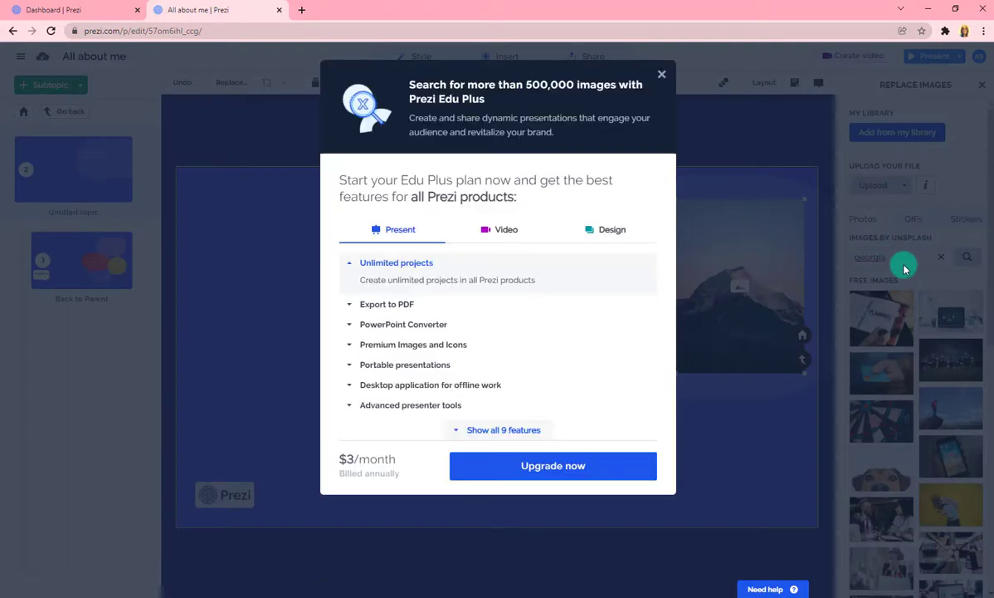
click(662, 74)
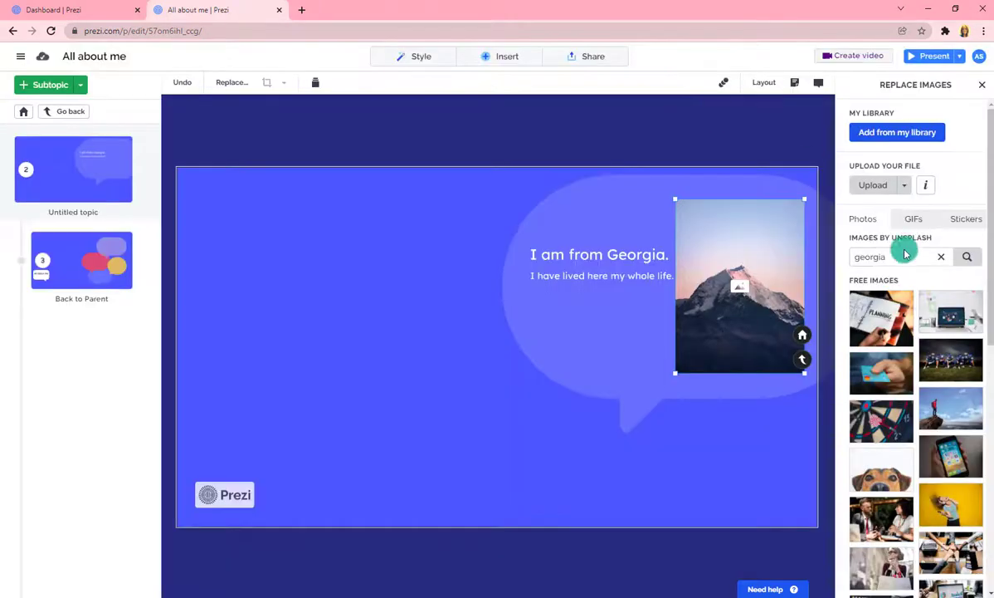
click(964, 262)
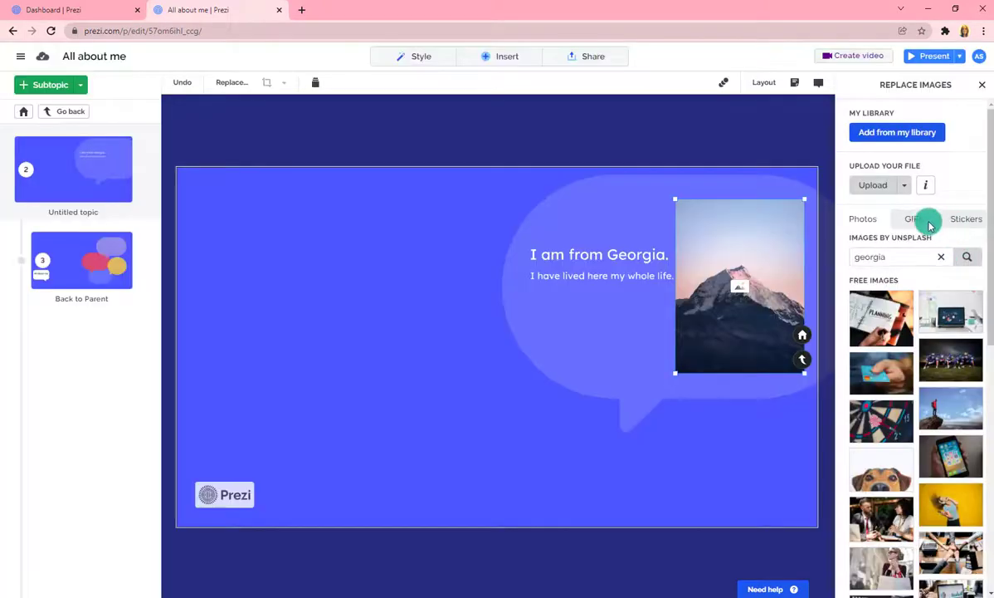
- Browse the GIFs and stickers and replace the mountain placeholder with the sticker of a boy waving from a laptop
click(913, 220)
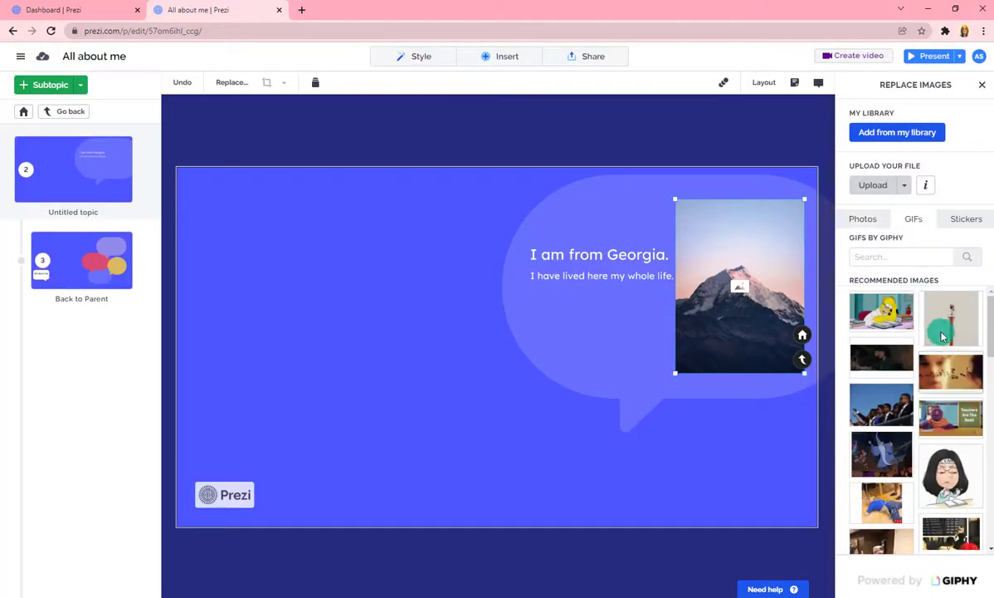
click(971, 219)
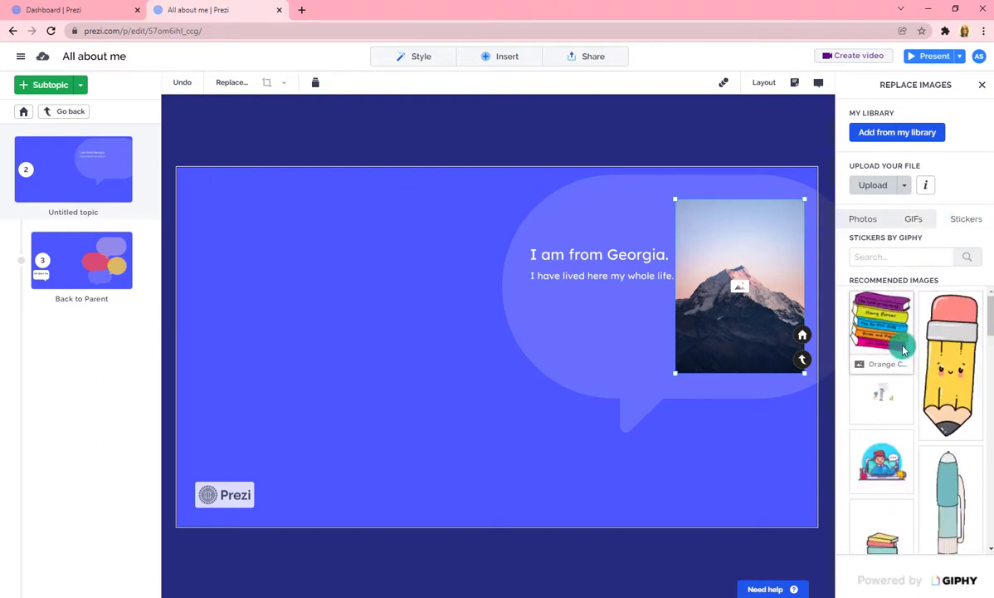
click(903, 354)
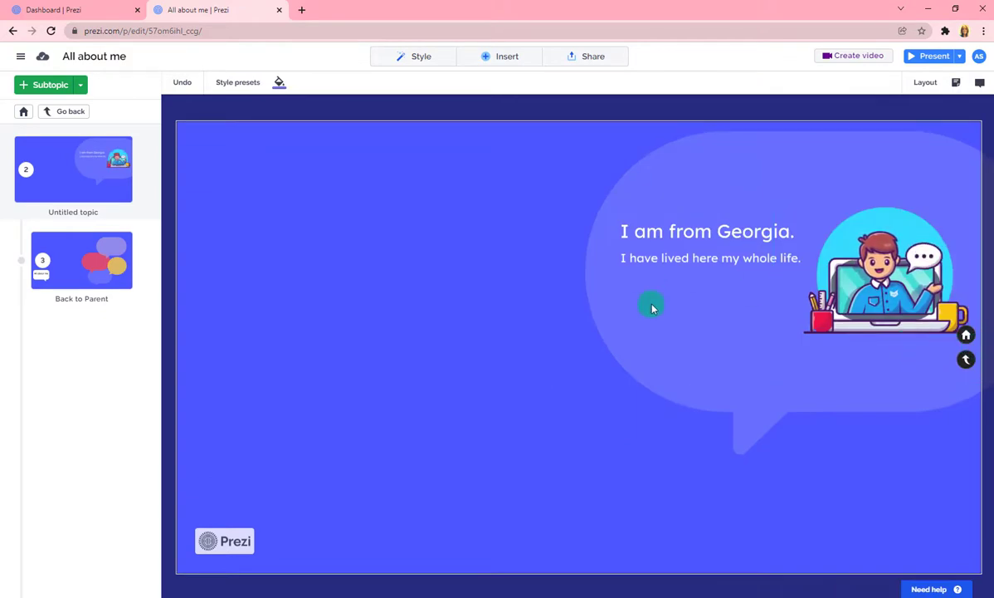
- Return to the overview and change the lower blue bubble's text to "Where I'm From"
click(72, 108)
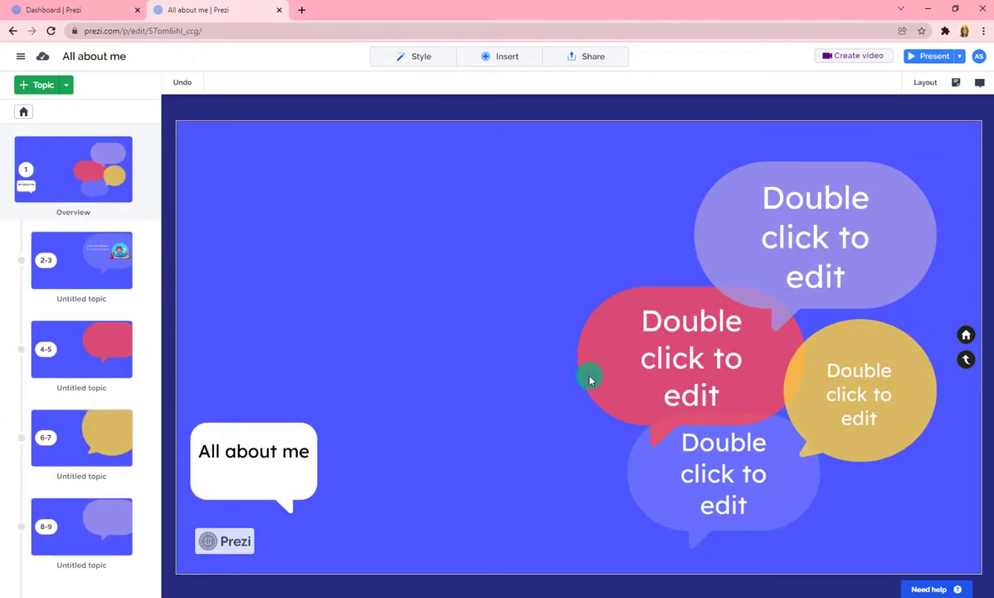
click(712, 466)
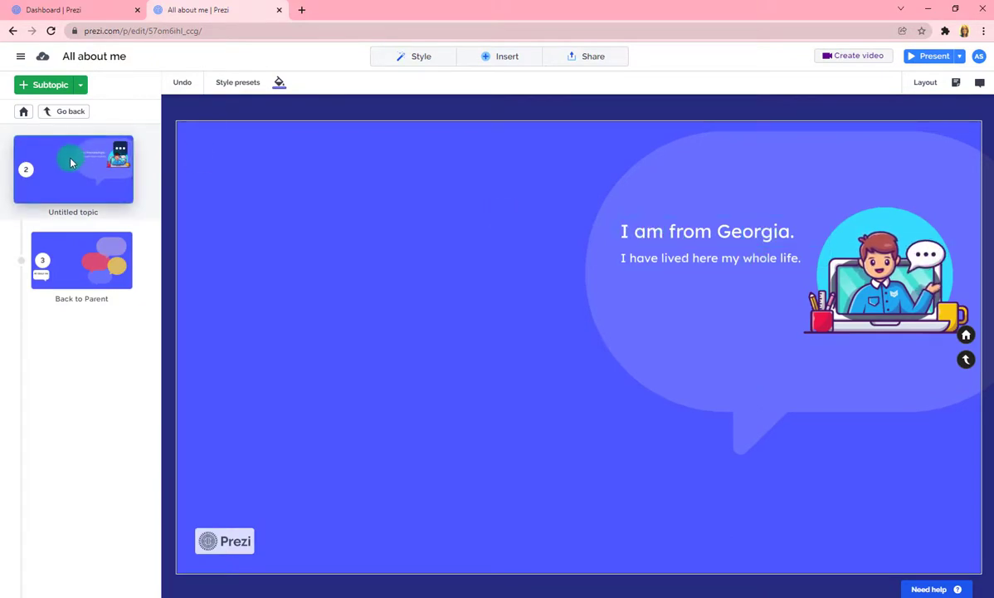
click(50, 115)
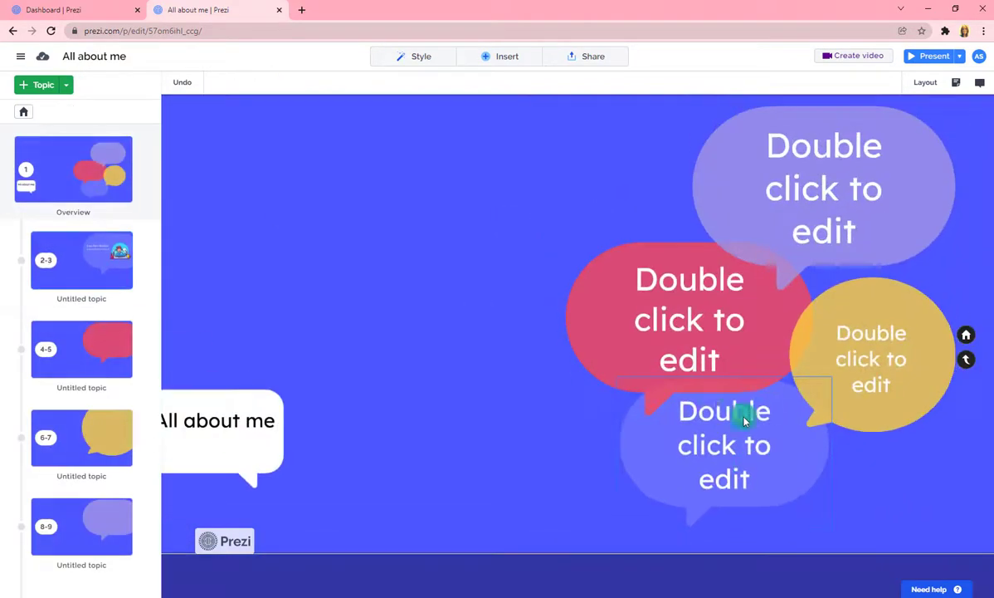
click(710, 466)
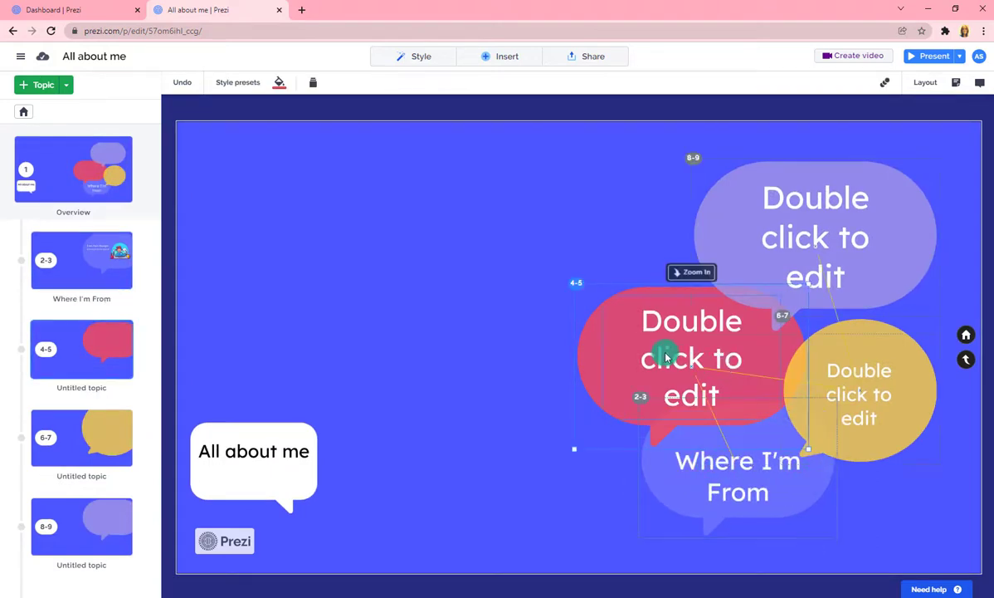
click(467, 310)
- Change the overview's red bubble text to "My education" and move the text up to centre it in the bubble
double_click(666, 351)
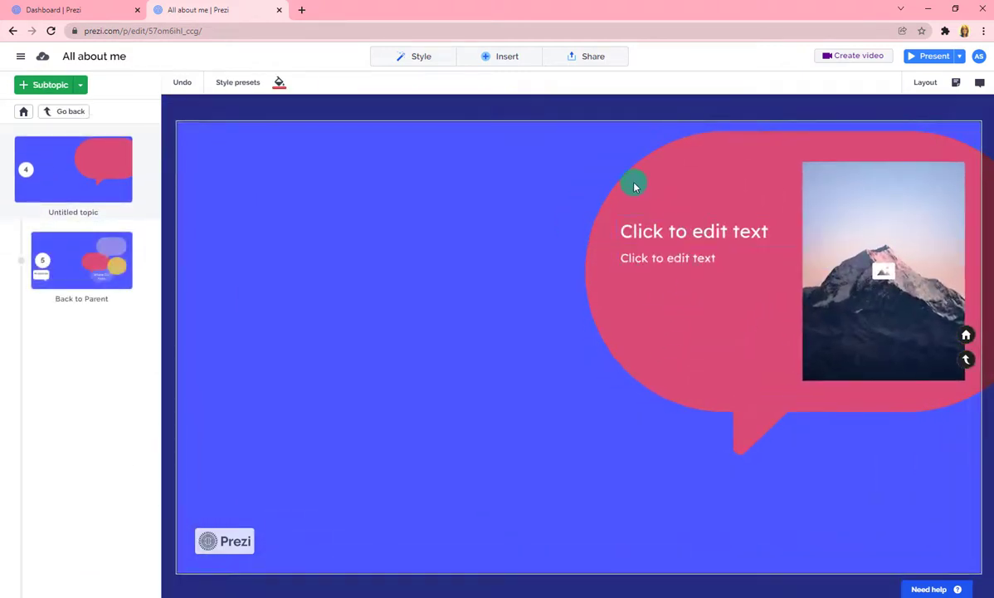
click(68, 115)
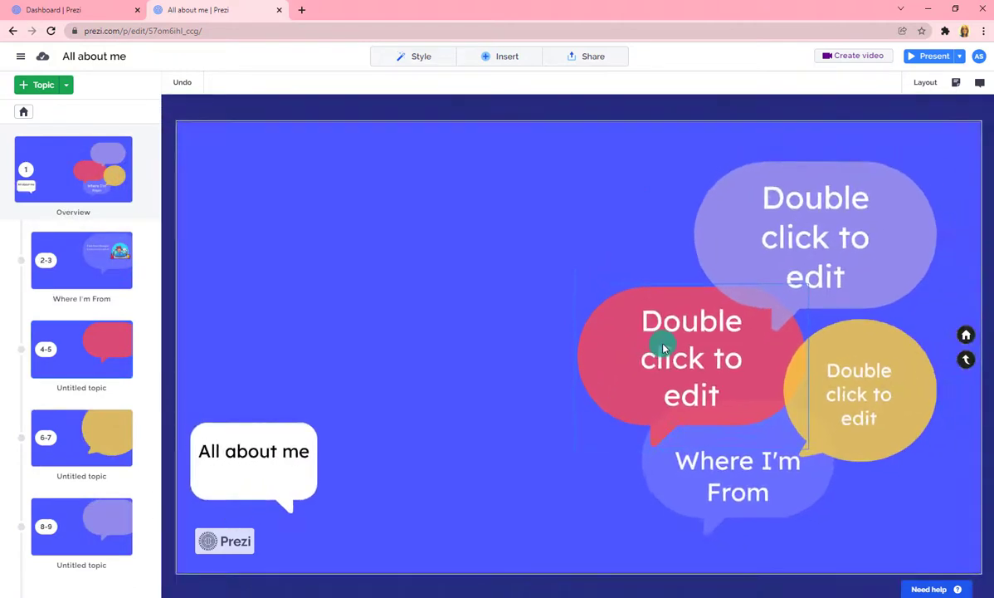
right_click(665, 349)
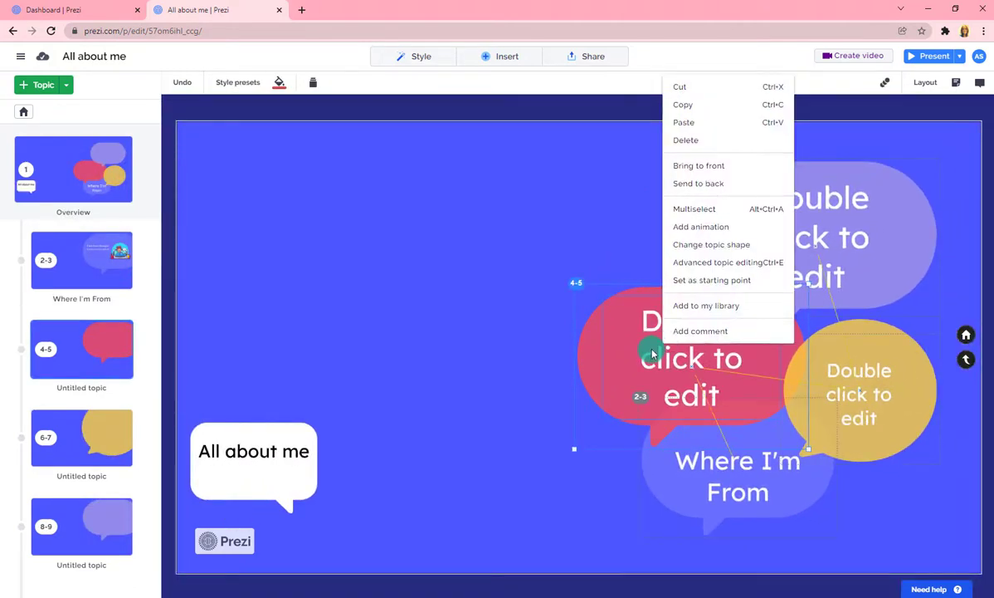
double_click(656, 367)
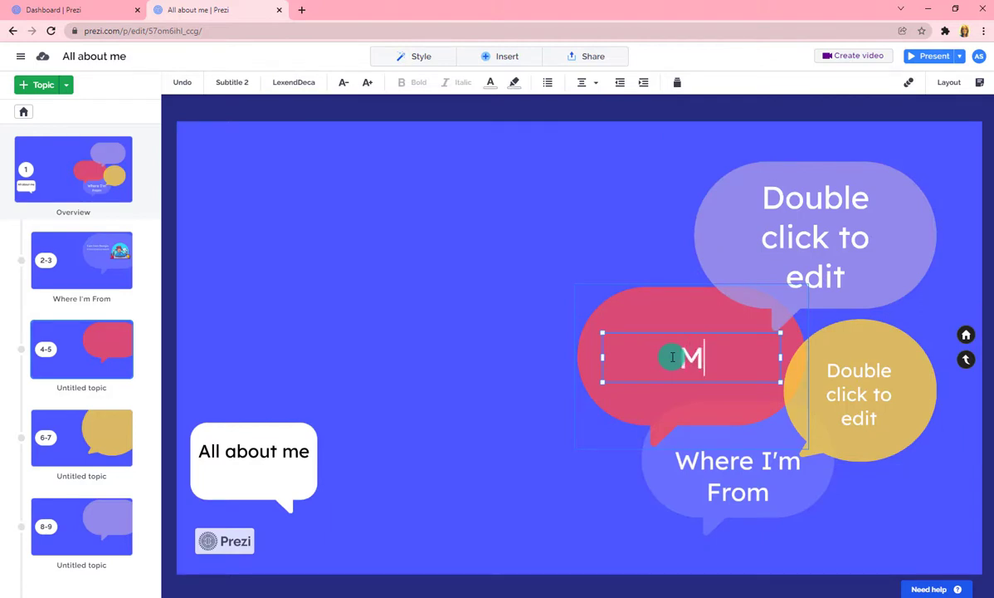
text(My education)
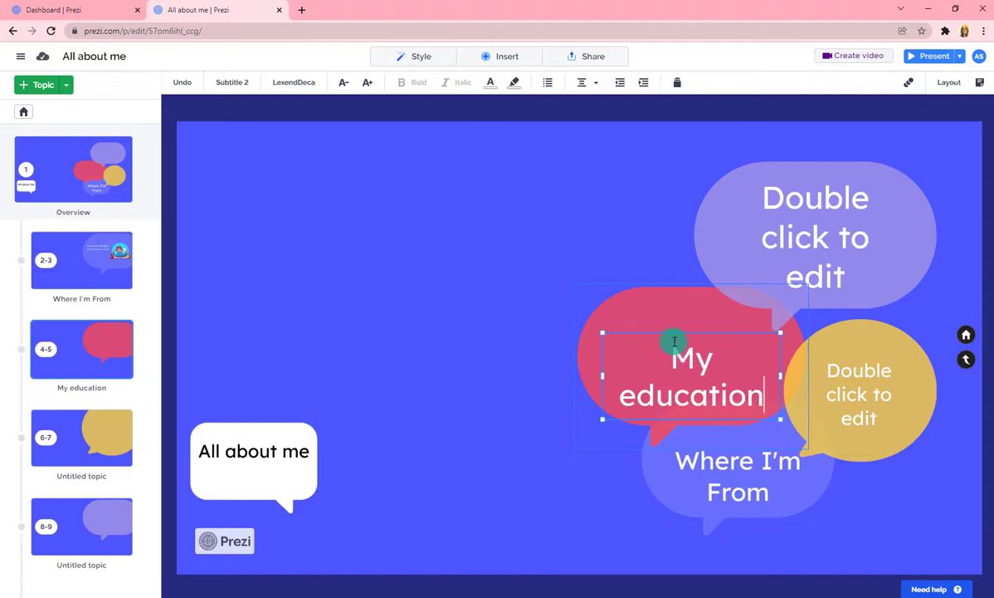
drag(668, 331, 657, 306)
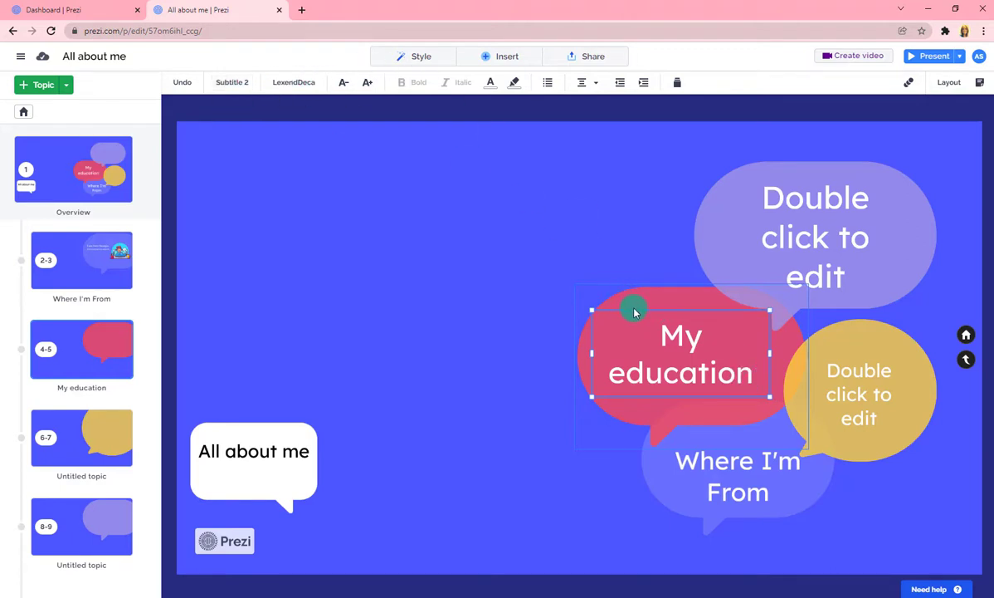
- Select the "My education" text and look over the available fonts and text colors without changing them
drag(661, 335, 754, 370)
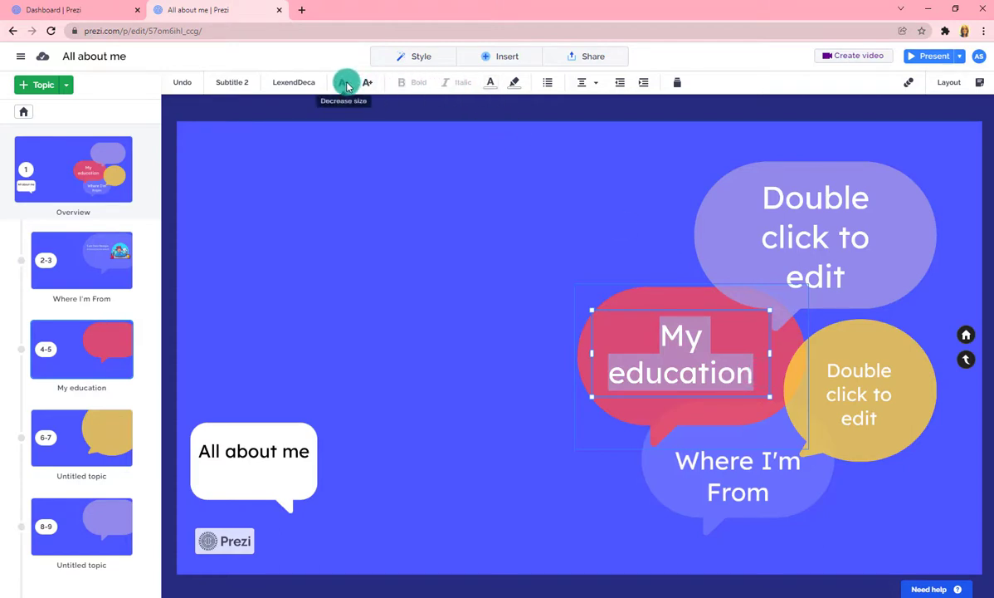
click(294, 82)
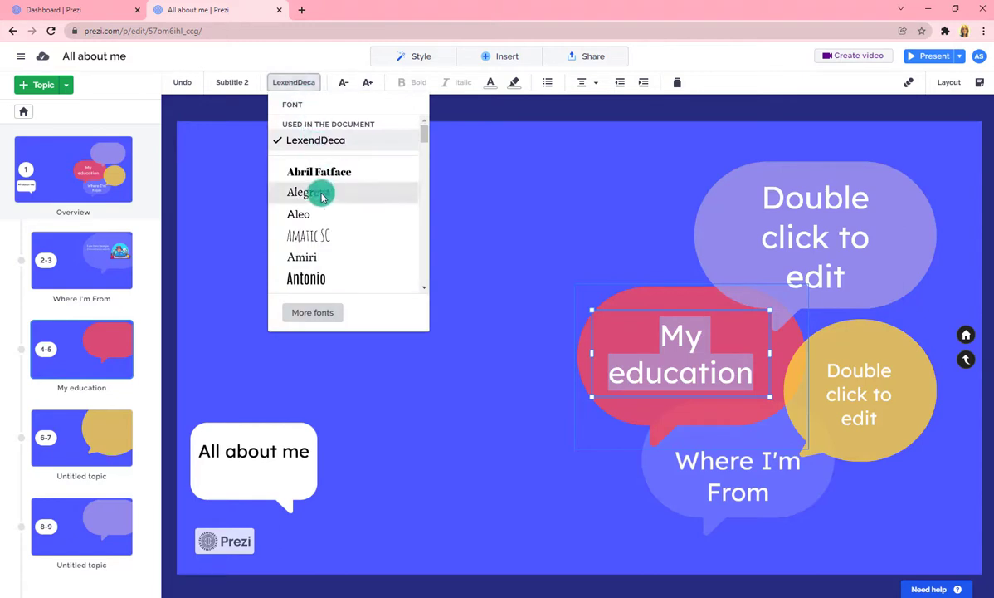
click(491, 82)
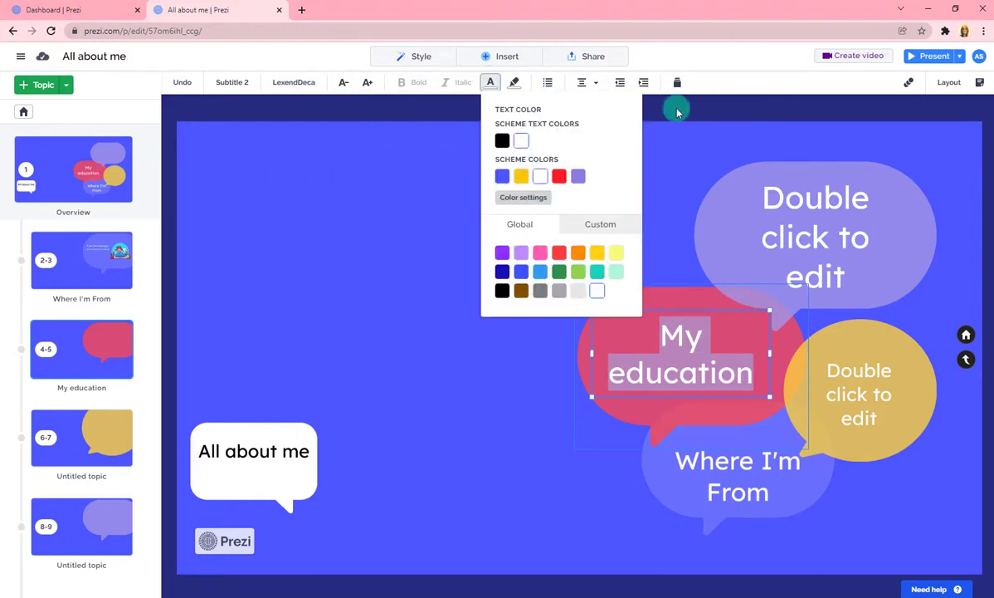
key(Escape)
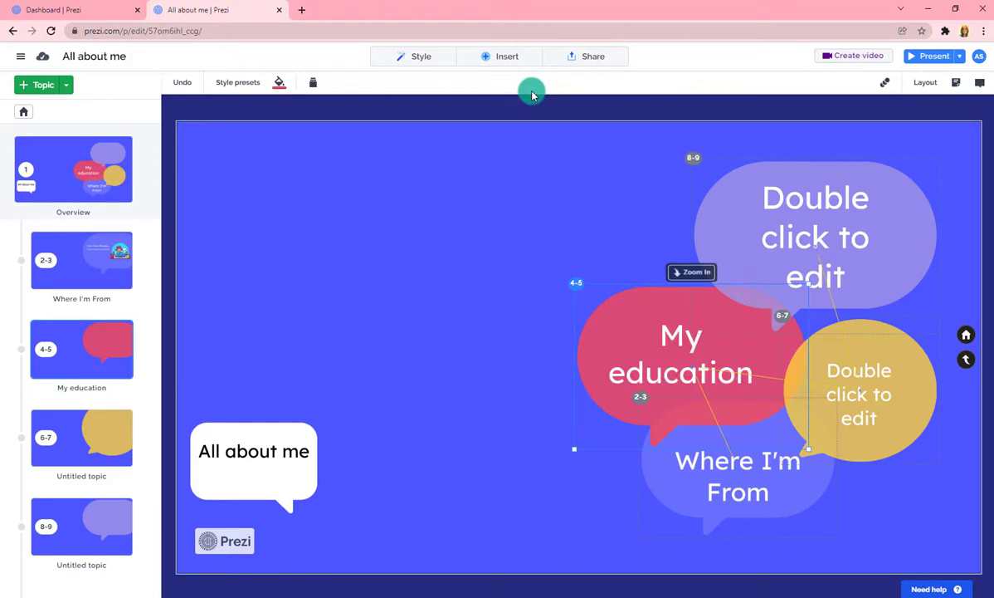
- Try the yellow and purple style presets on the "My education" bubble, then set it back to red
click(222, 86)
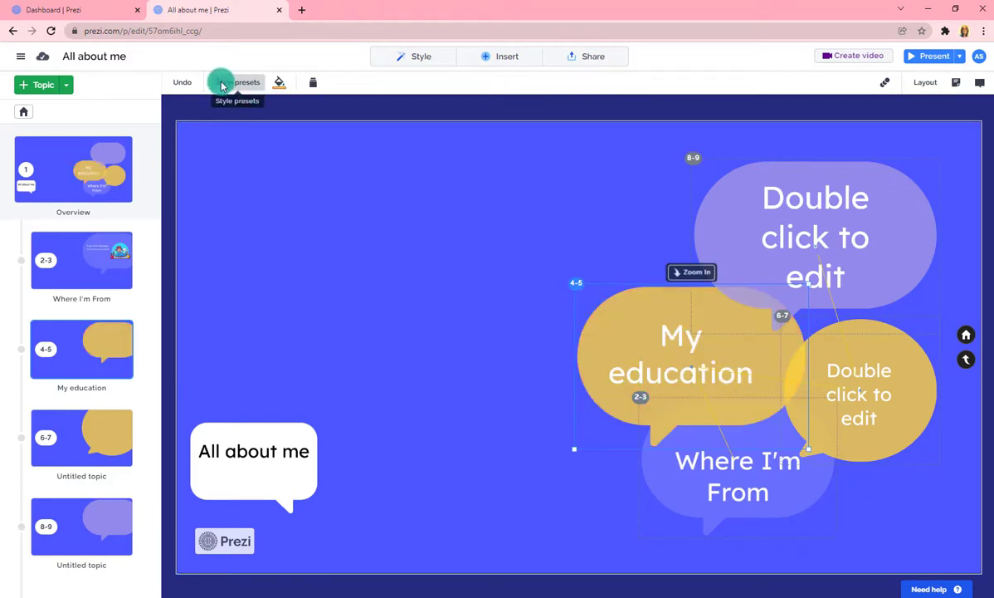
click(222, 85)
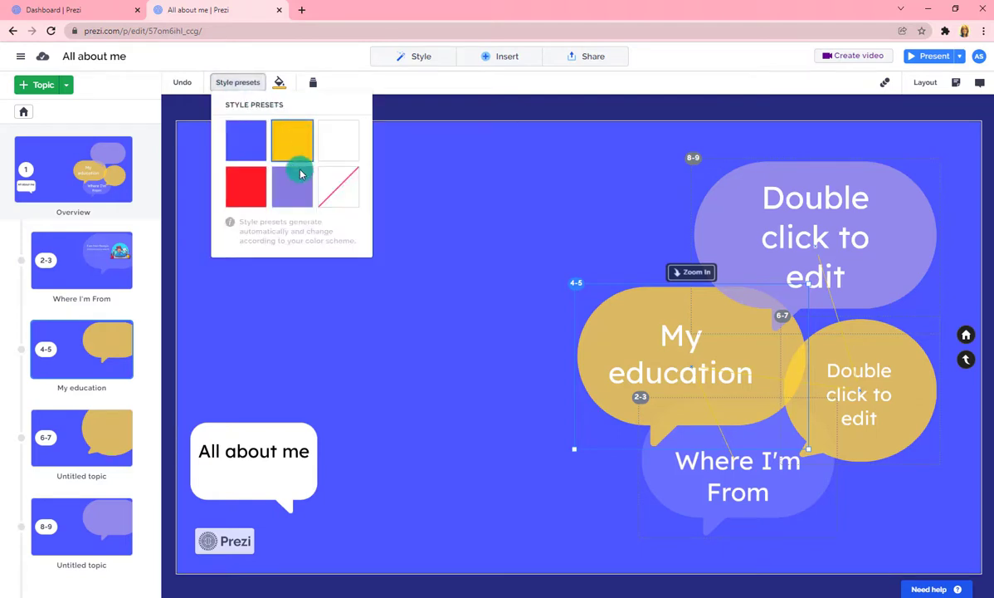
click(241, 135)
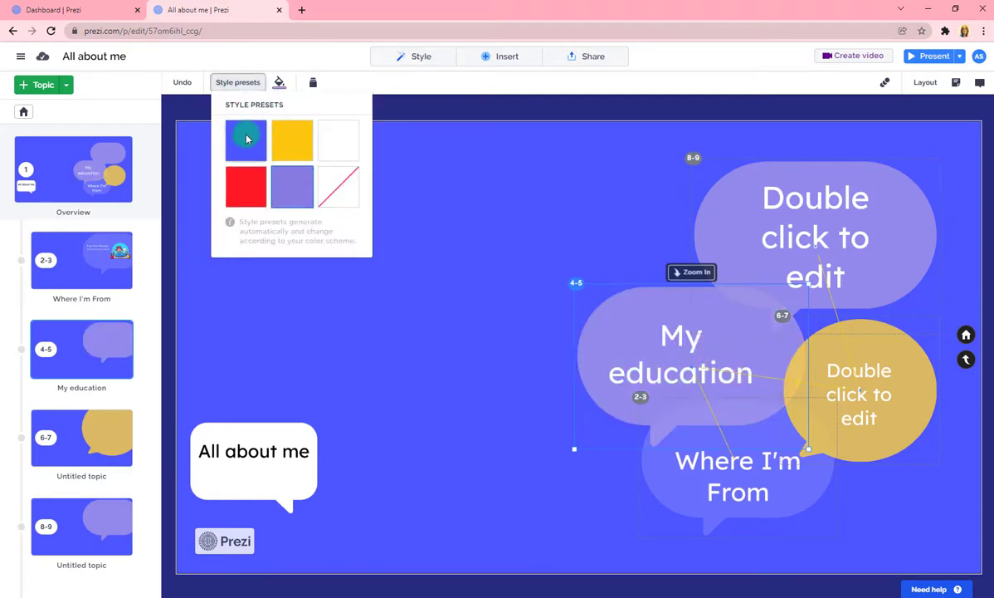
click(243, 194)
click(411, 96)
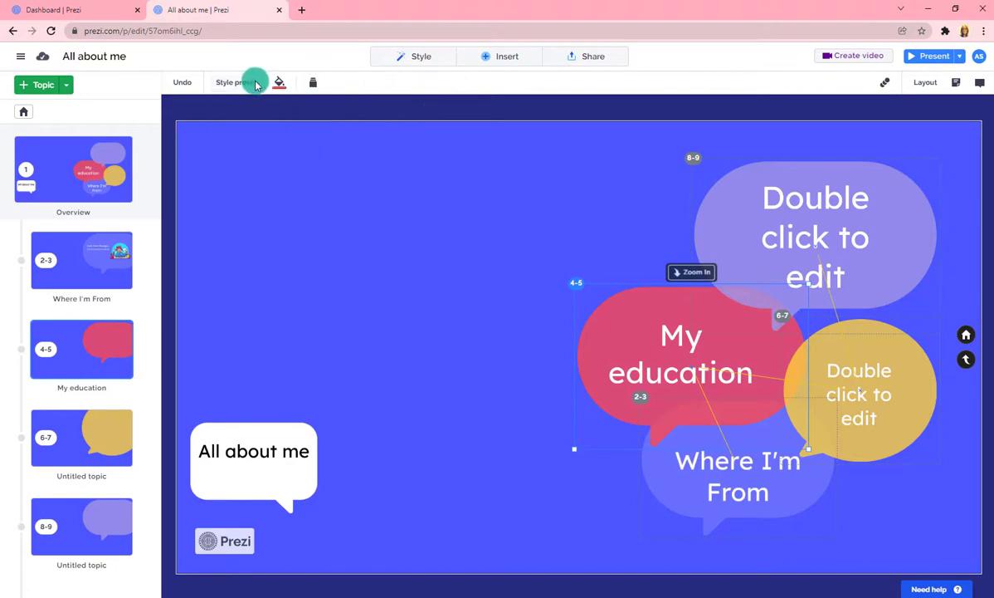
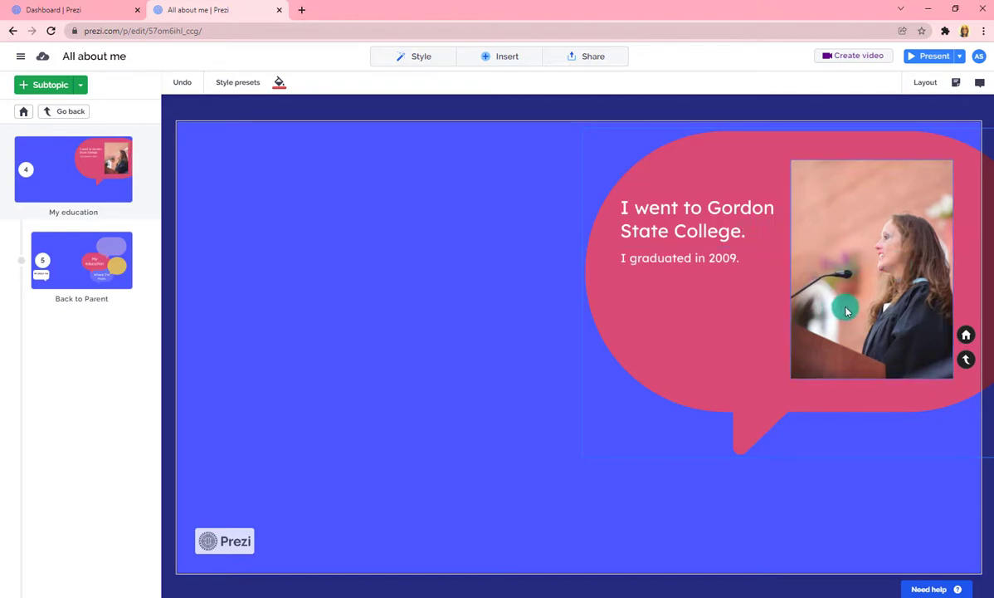
- Insert a yellow arrow into the "My education" topic, shortened and placed so it points up at the graduation photo
click(500, 57)
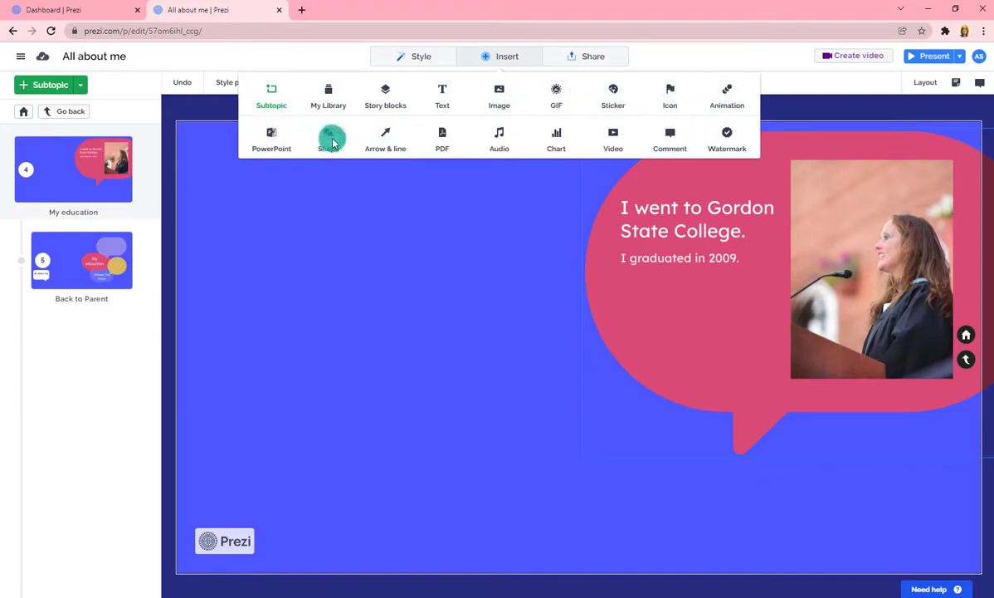
click(387, 141)
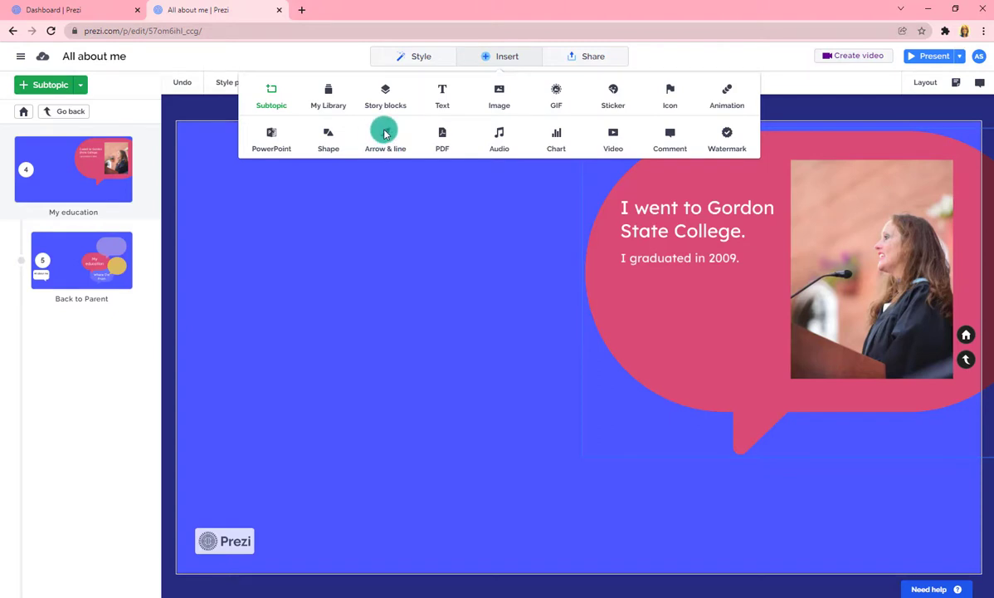
click(943, 265)
drag(944, 266, 654, 336)
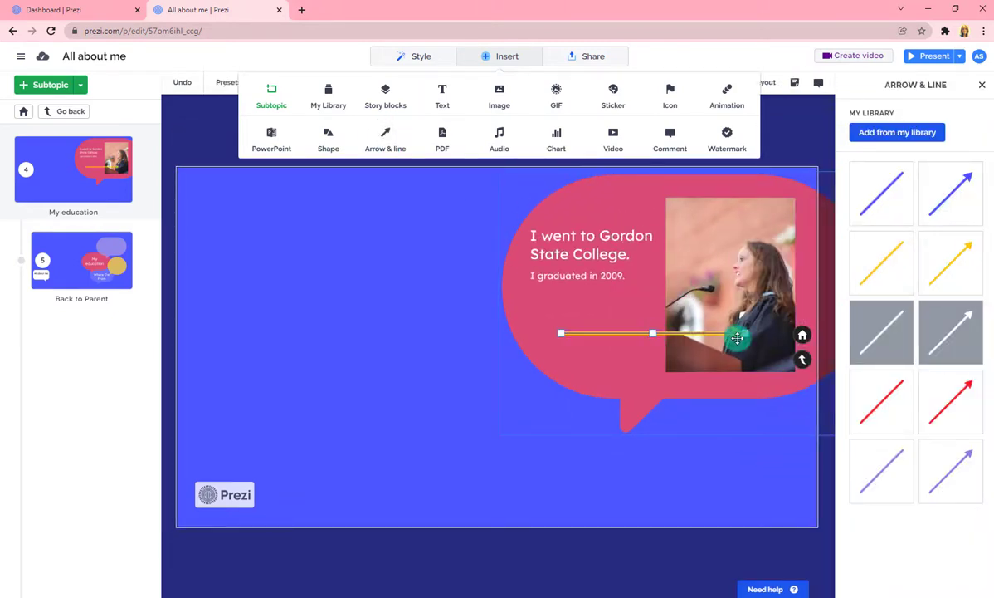
drag(740, 333, 669, 280)
drag(560, 332, 603, 329)
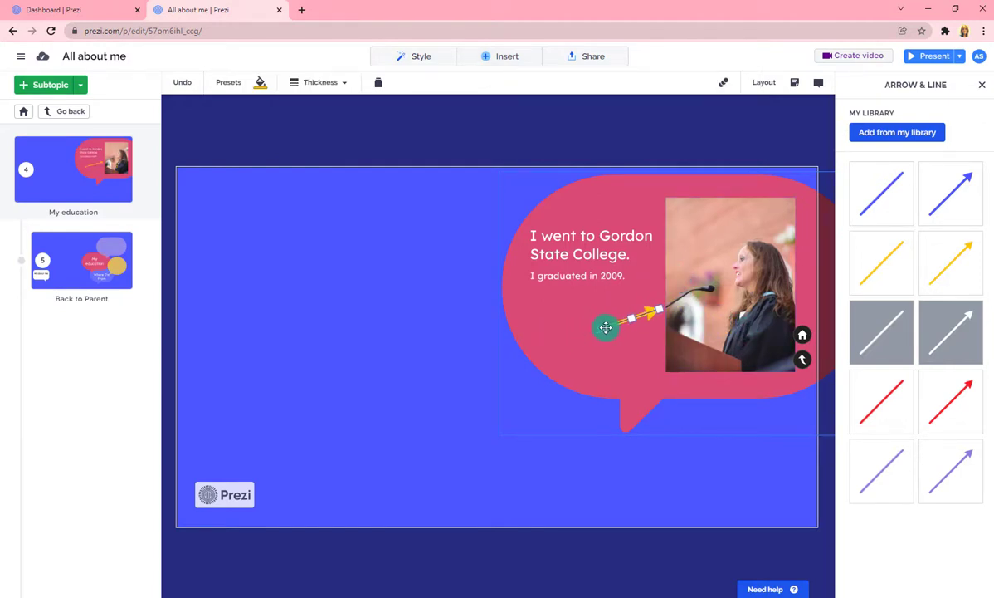
- Add a text box reading "That's me!" to the "My education" topic
click(502, 57)
click(441, 93)
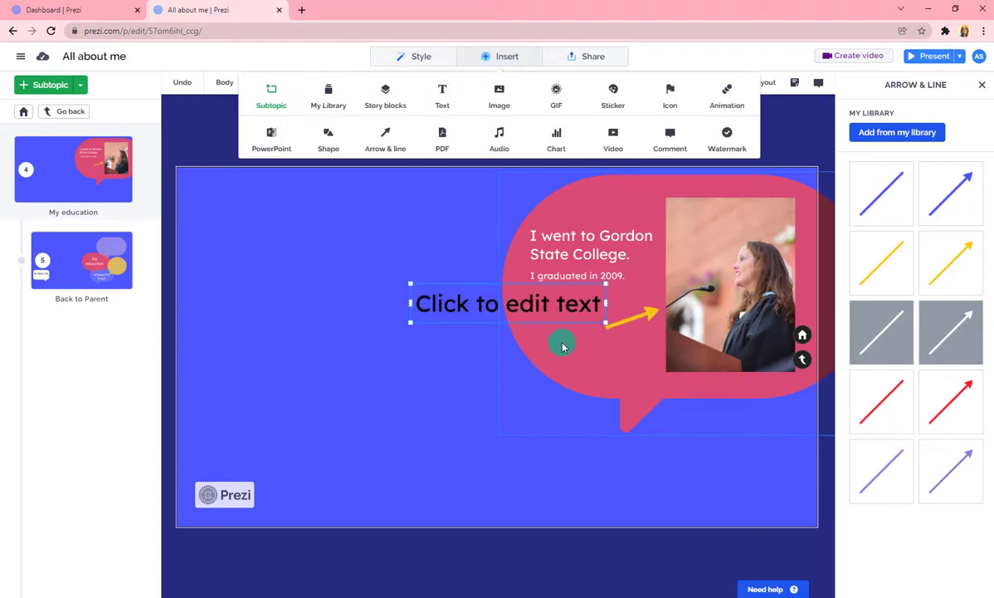
click(515, 299)
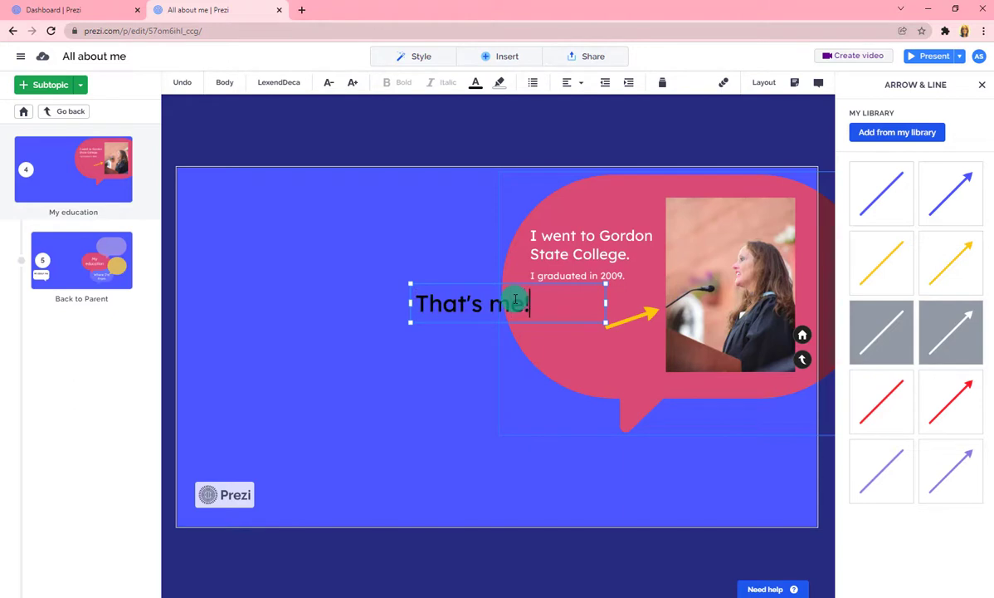
- Reduce the "That's me!" text by three size steps and move it to the yellow arrow's tail
drag(541, 307, 406, 299)
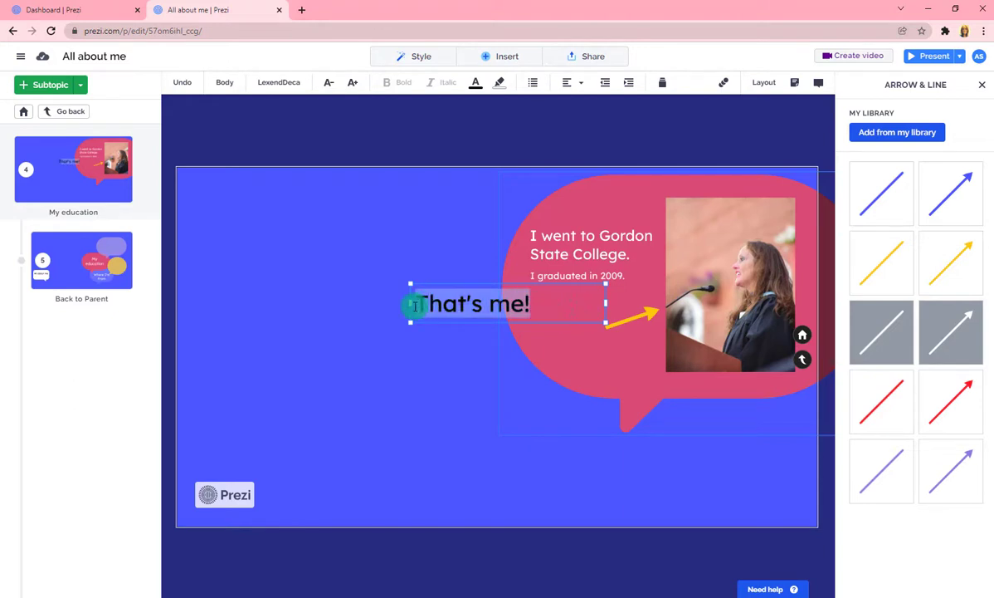
click(329, 82)
click(329, 82)
click(329, 82)
click(380, 169)
drag(442, 291, 567, 334)
click(517, 139)
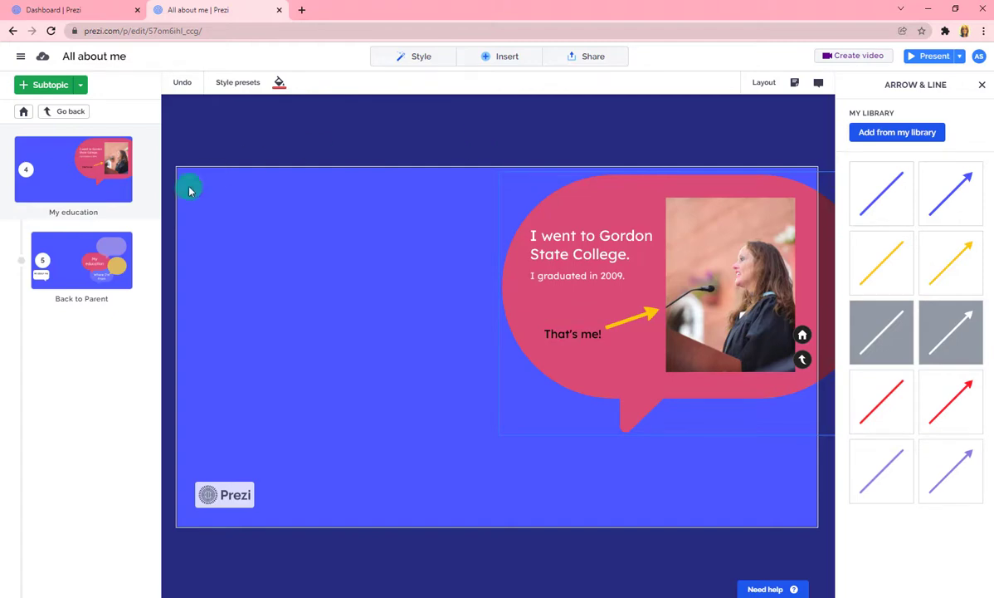
click(71, 114)
click(84, 246)
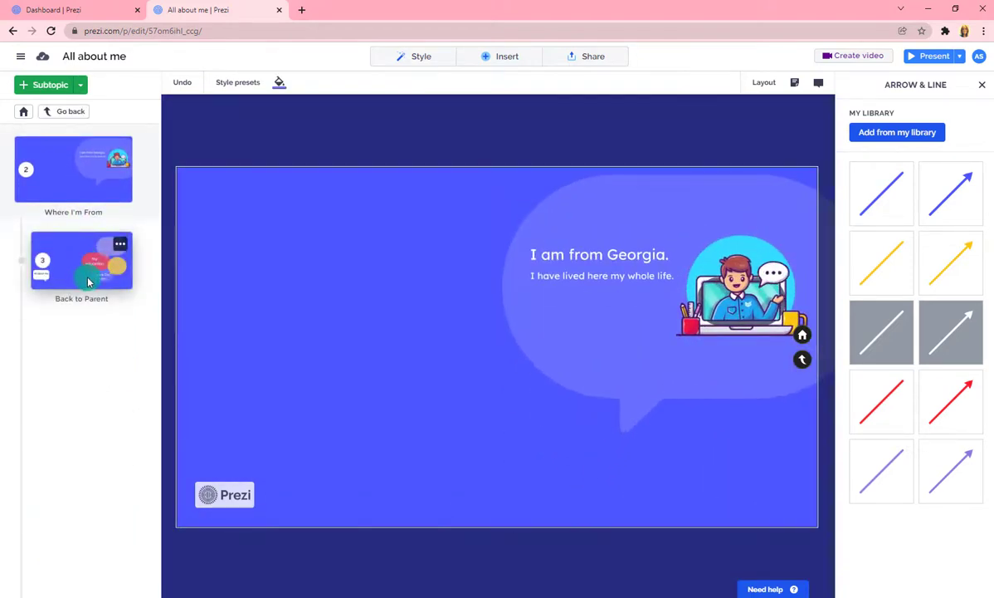
click(56, 111)
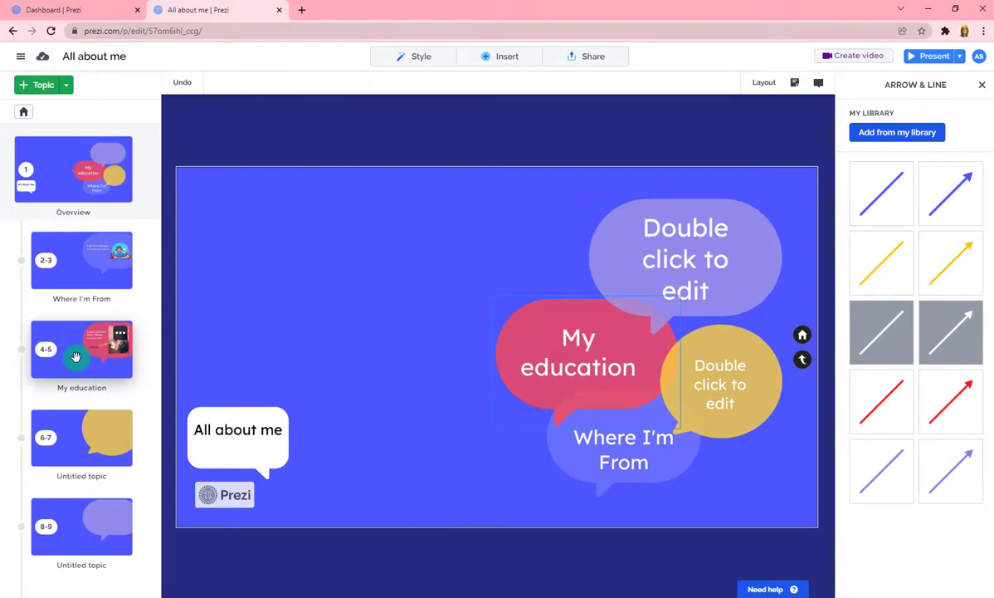
click(75, 356)
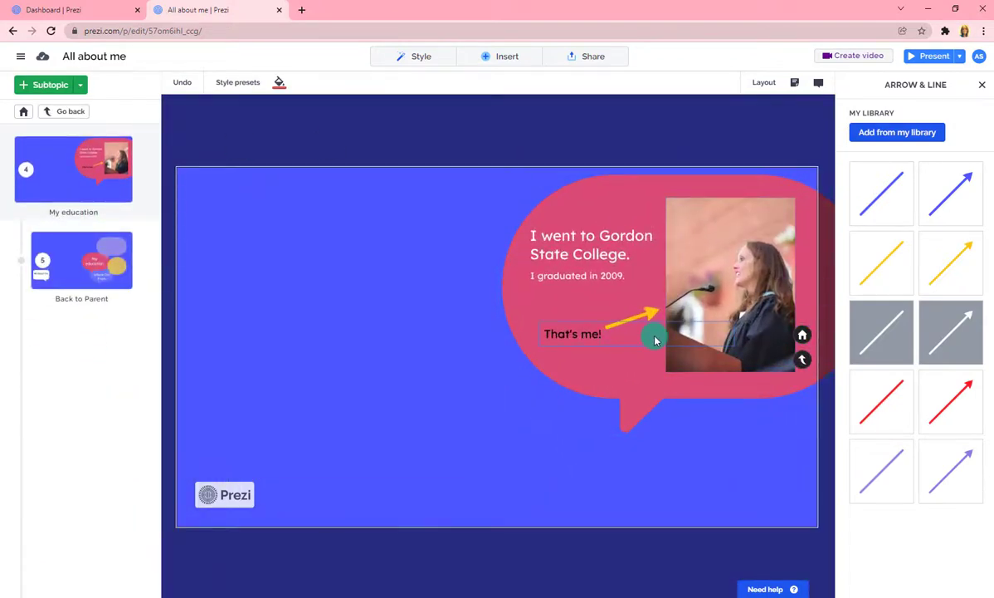
- Apply a Fade in animation to the "That's me!" text and the yellow arrow together
click(573, 342)
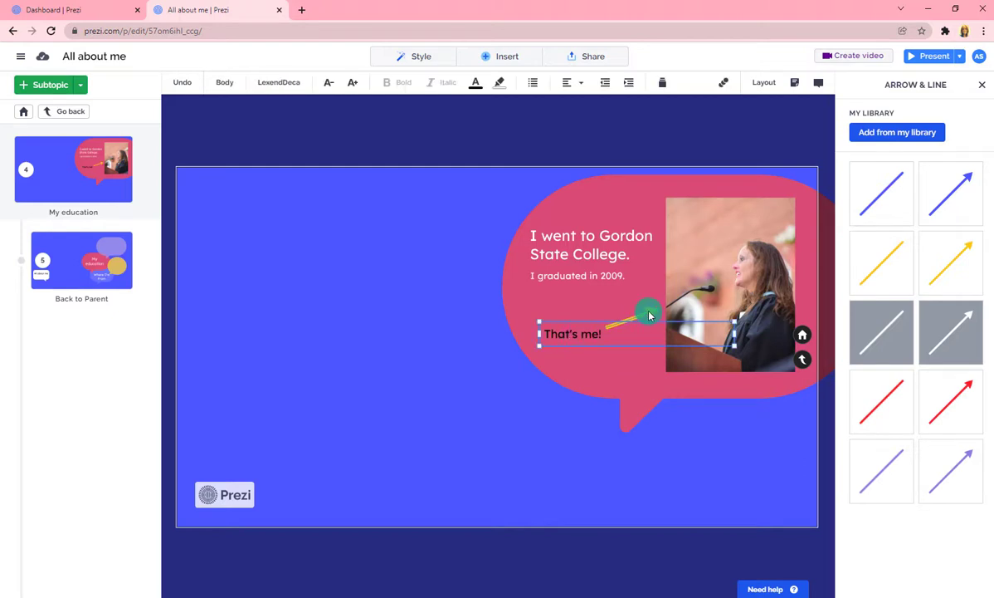
drag(650, 314, 654, 312)
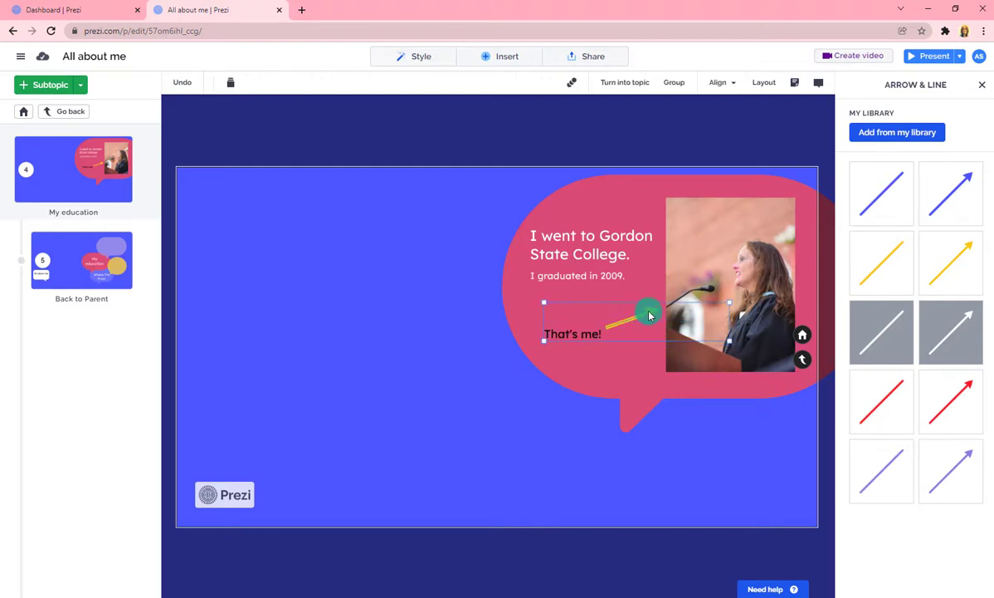
click(507, 57)
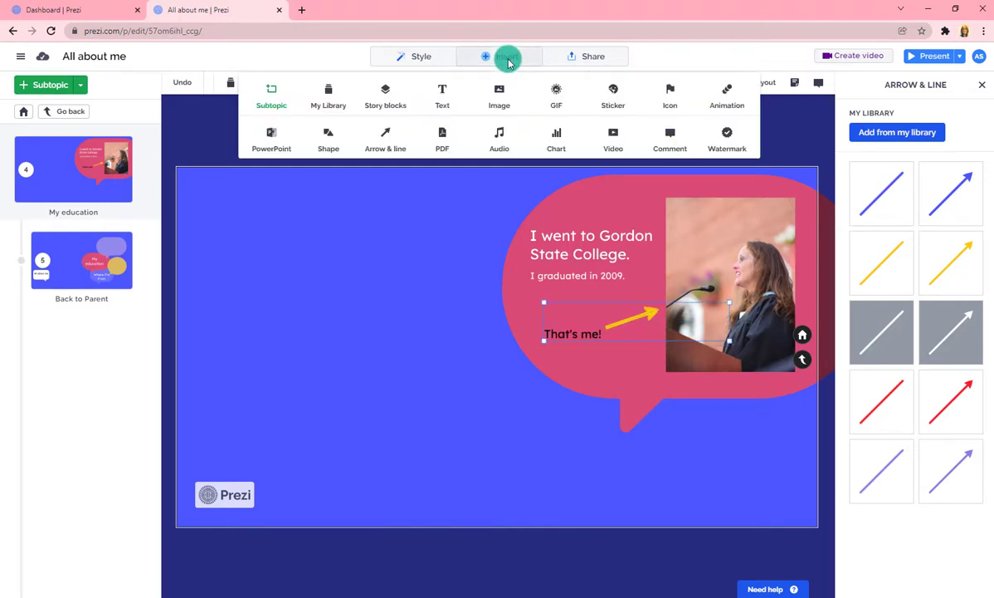
click(738, 107)
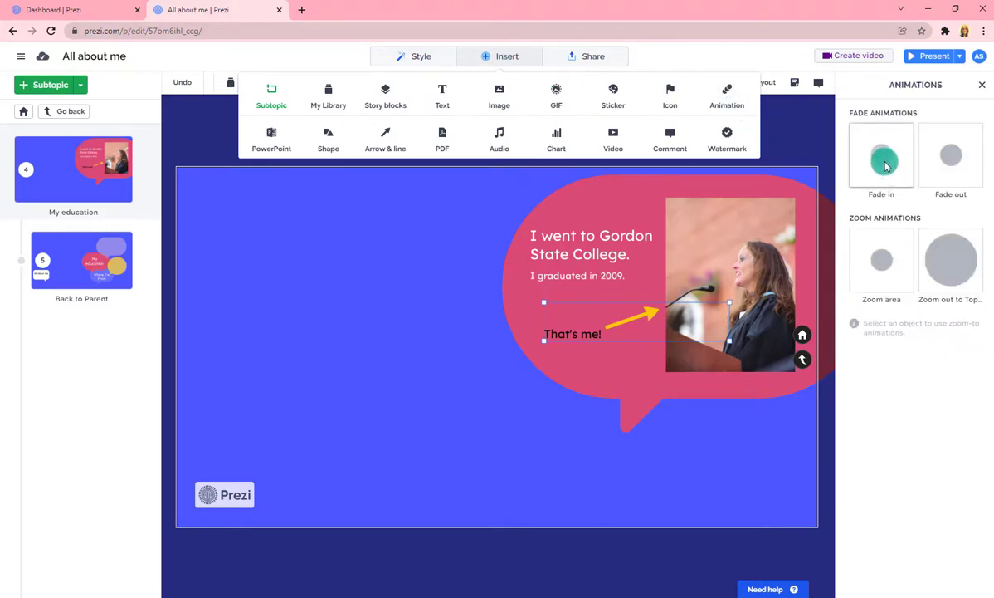
click(885, 165)
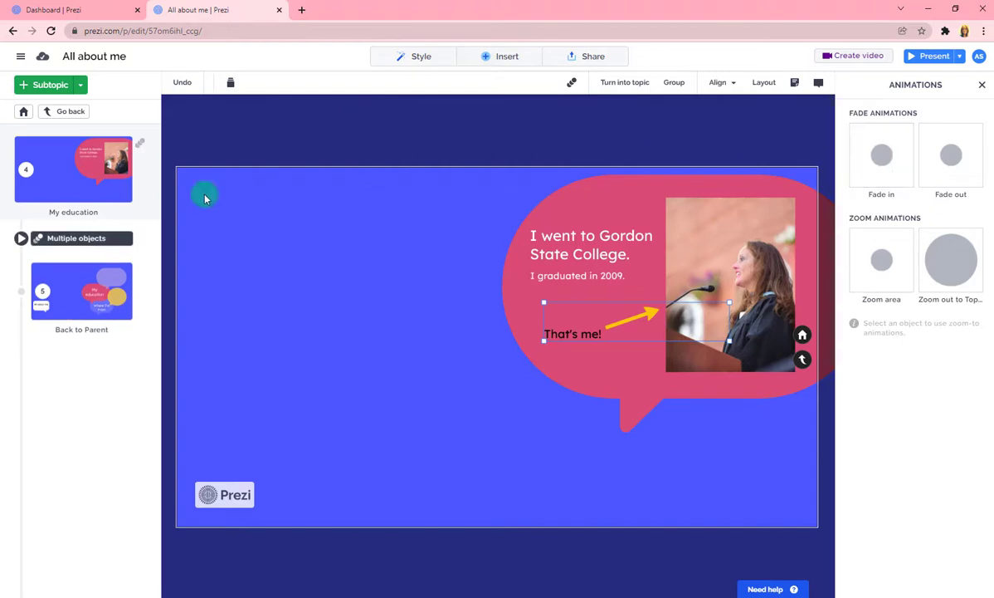
click(83, 187)
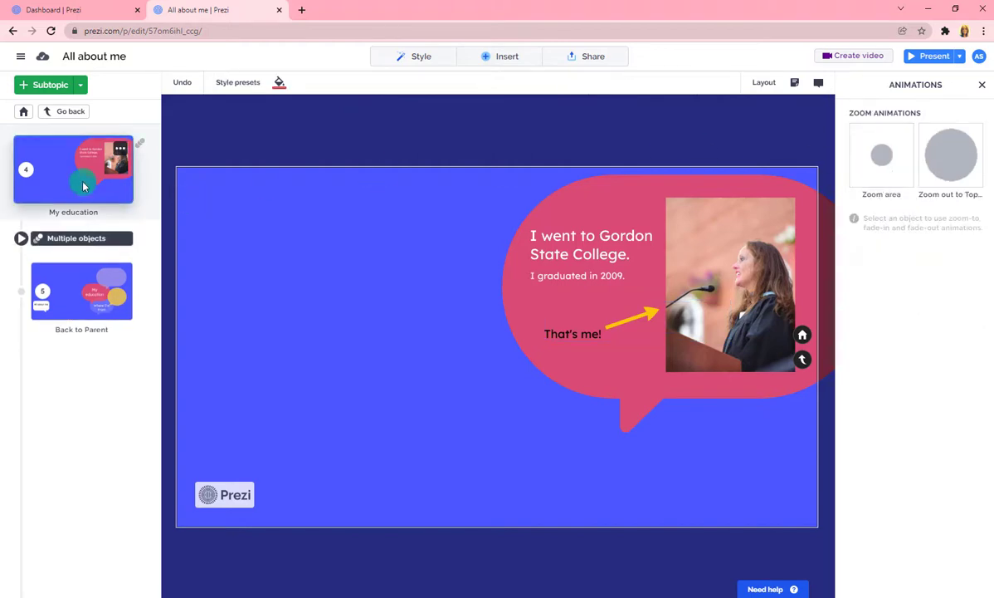
click(48, 111)
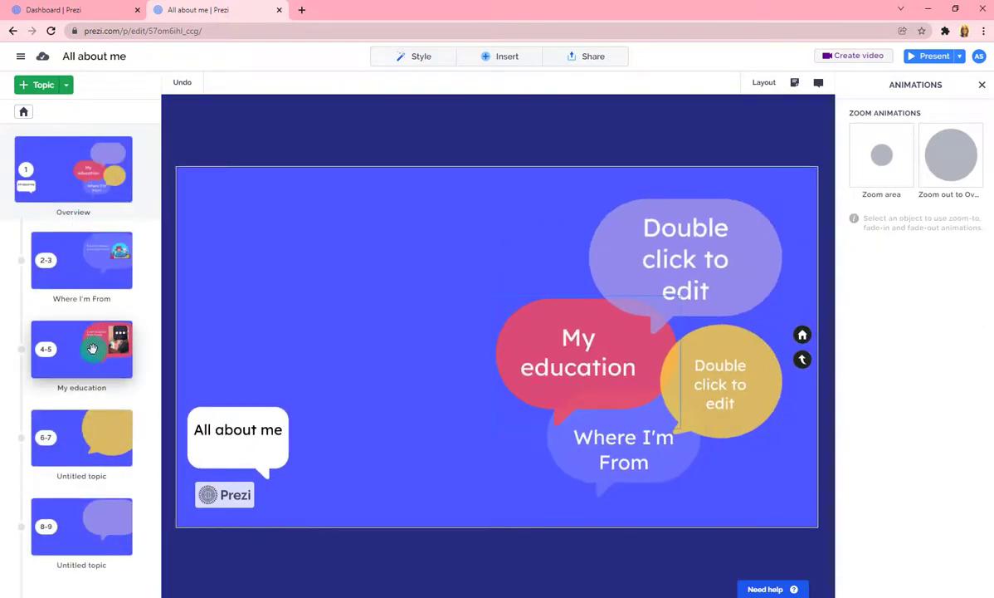
click(74, 206)
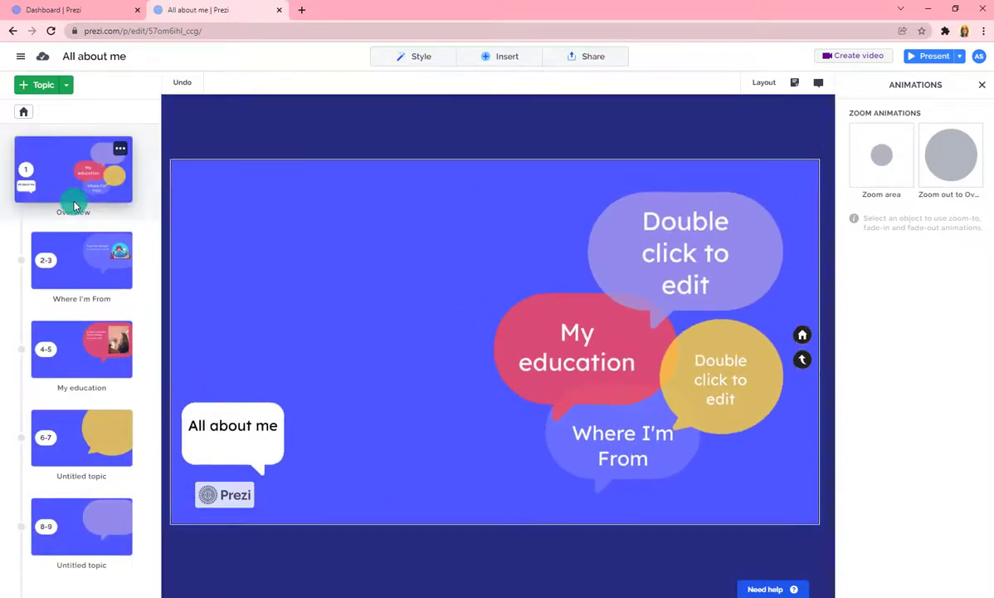
click(74, 206)
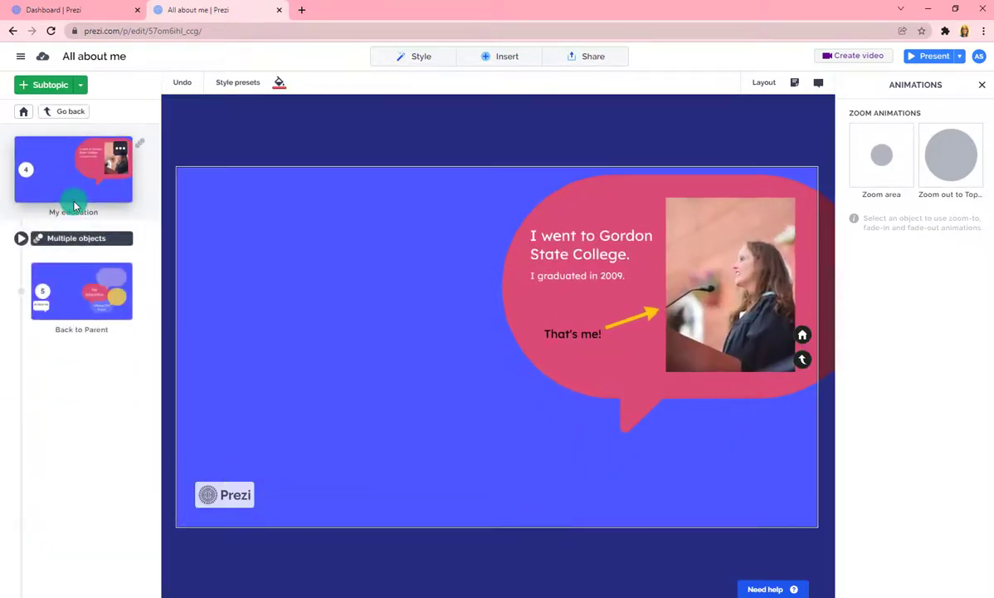
click(406, 295)
click(575, 337)
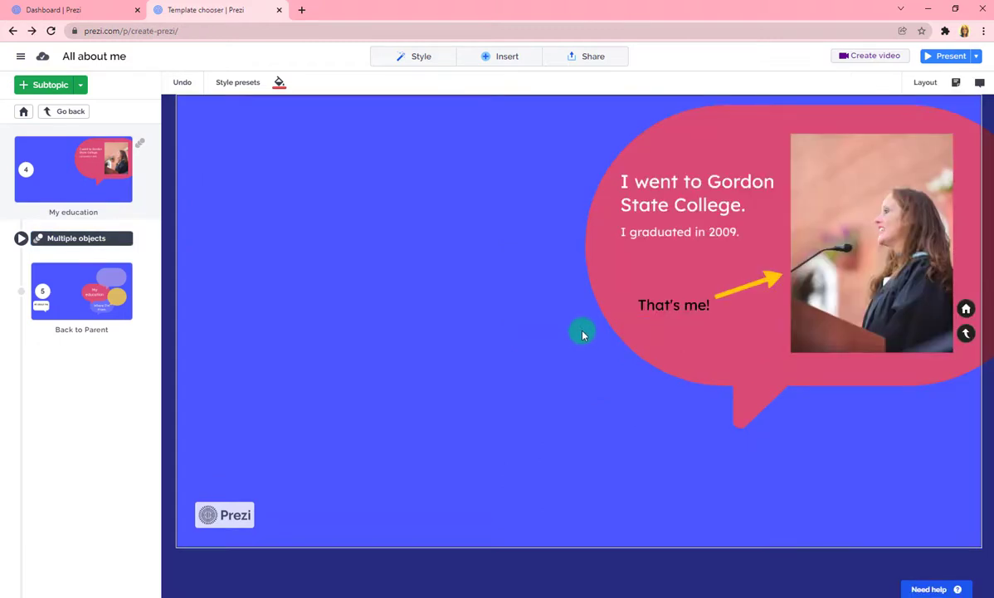
- Present from "My education", going back to the overview and forward again to check the text and arrow animation, and exit the presentation
click(950, 56)
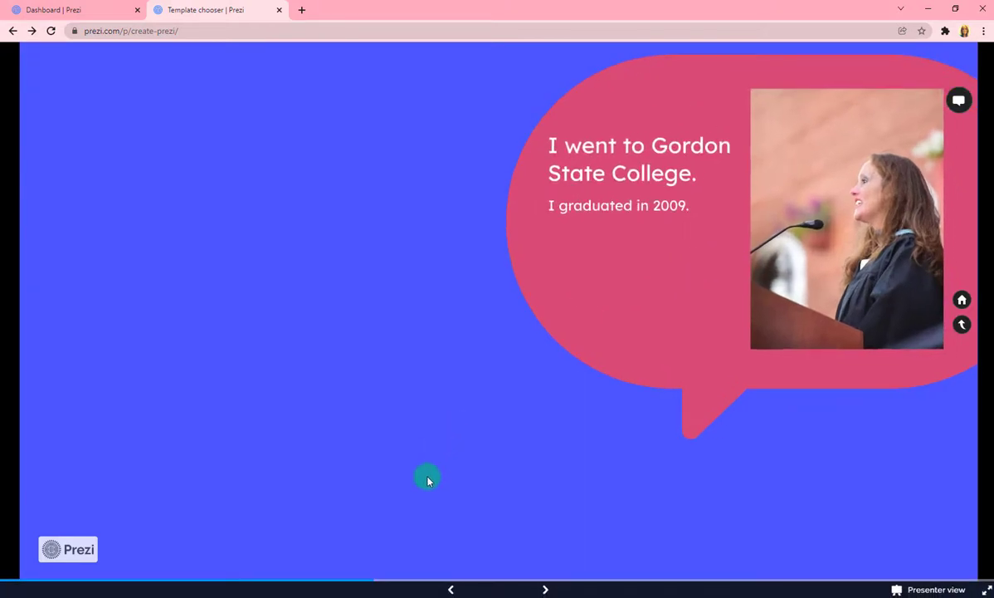
key(Left)
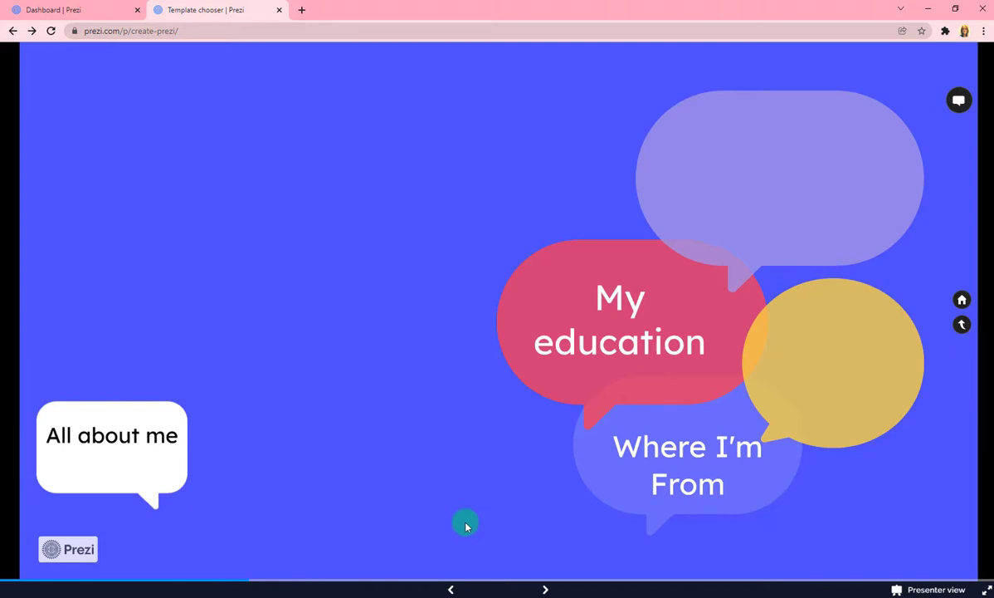
key(Right)
key(Right)
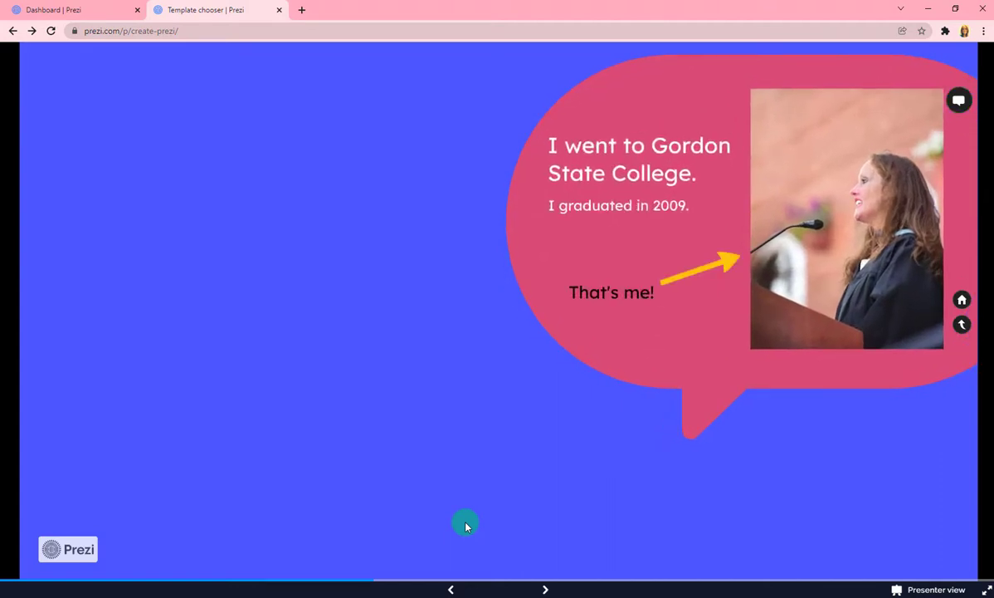
key(Escape)
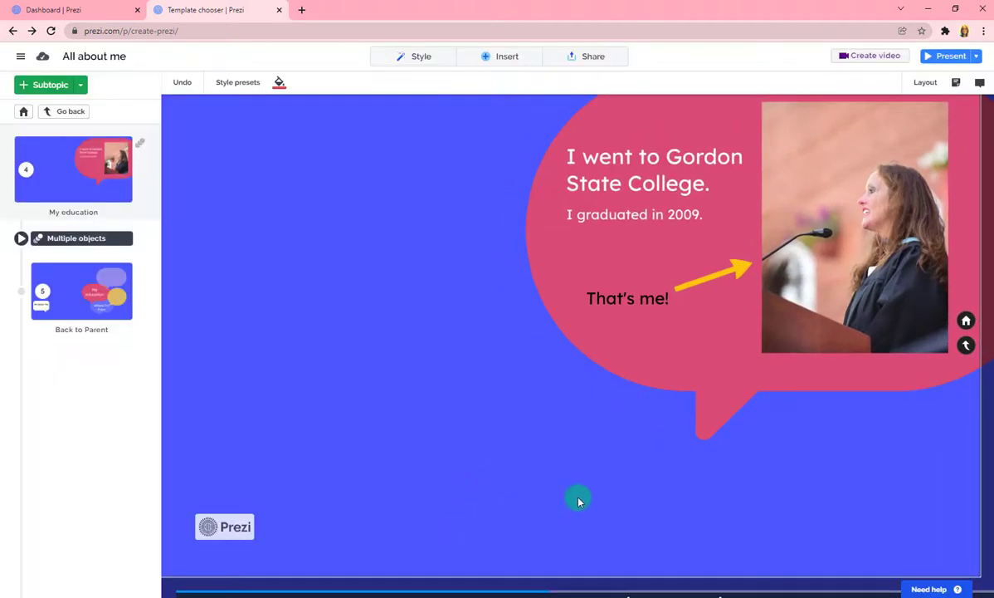
- Return to the overview and set the background to the free pink image with blue and red spheres
click(70, 182)
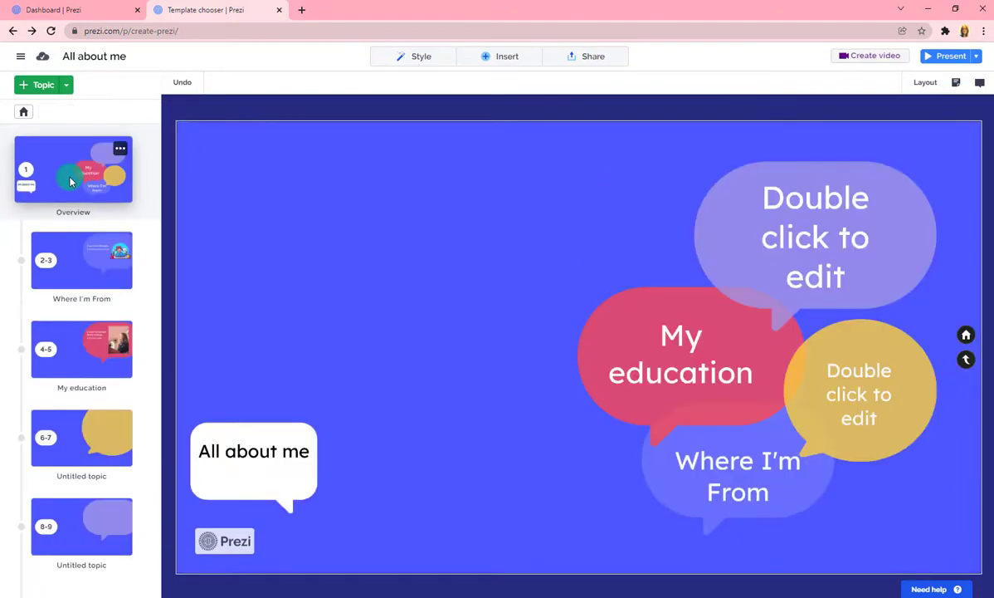
click(502, 57)
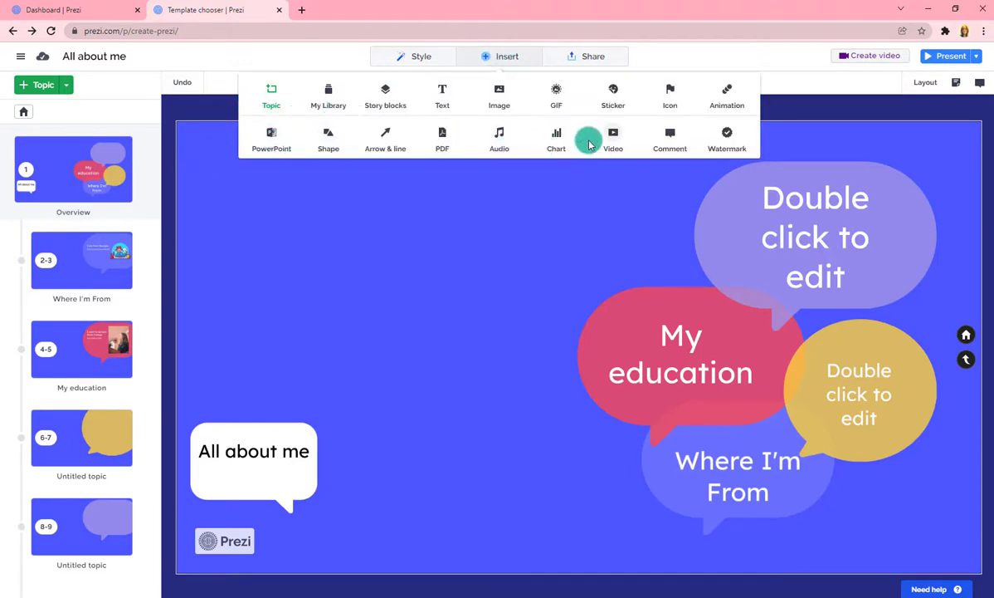
click(416, 60)
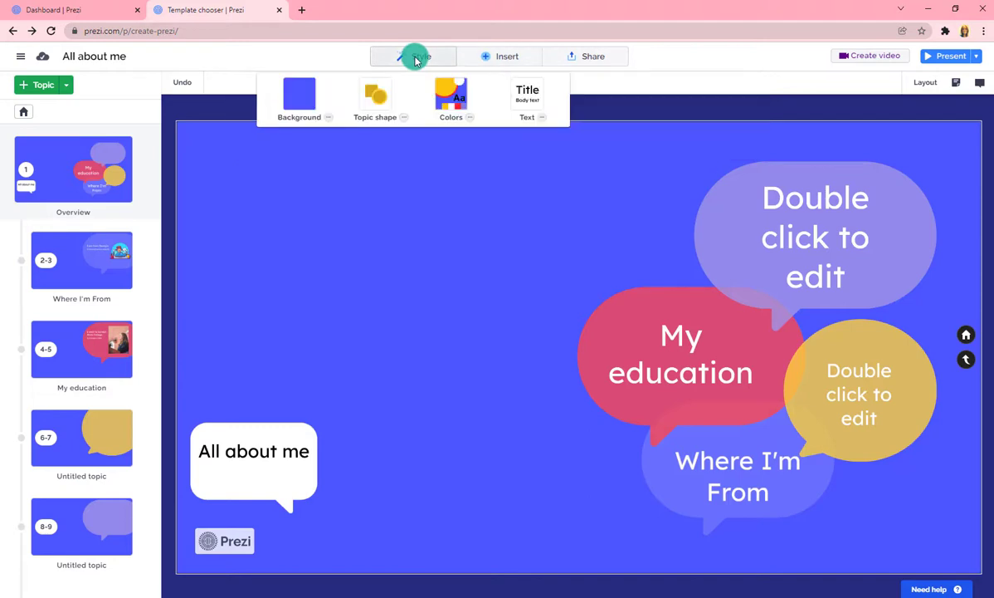
click(327, 121)
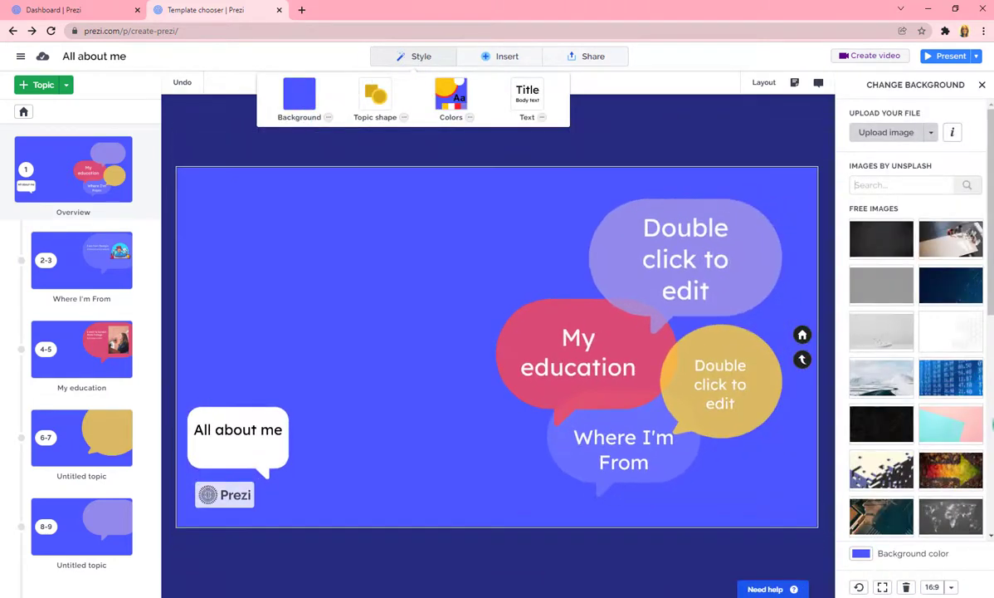
scroll(952, 337, down, 3)
click(943, 338)
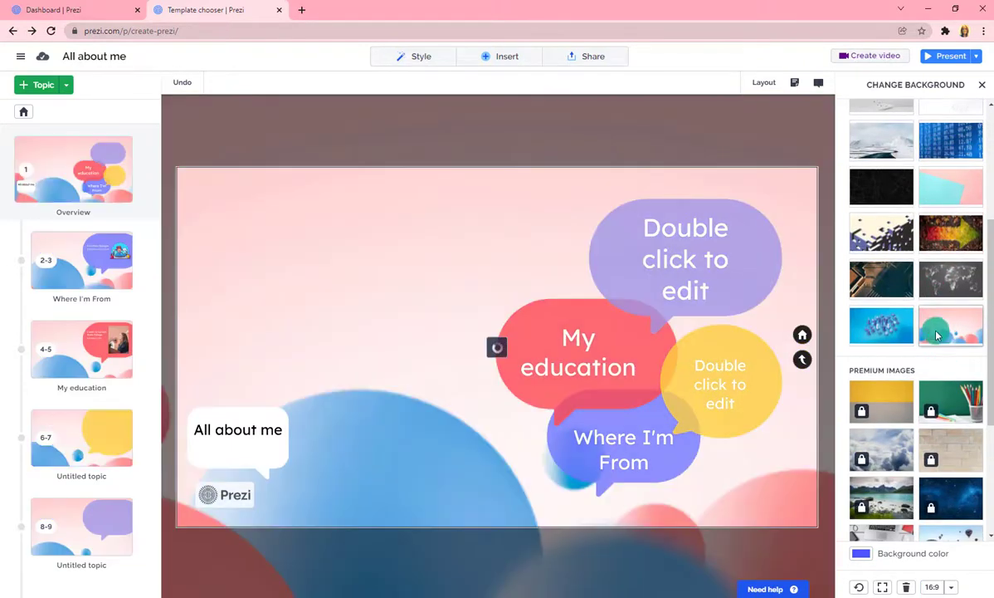
- Change the presentation's colors to the default navy palette with pale yellow and lime circles
click(407, 60)
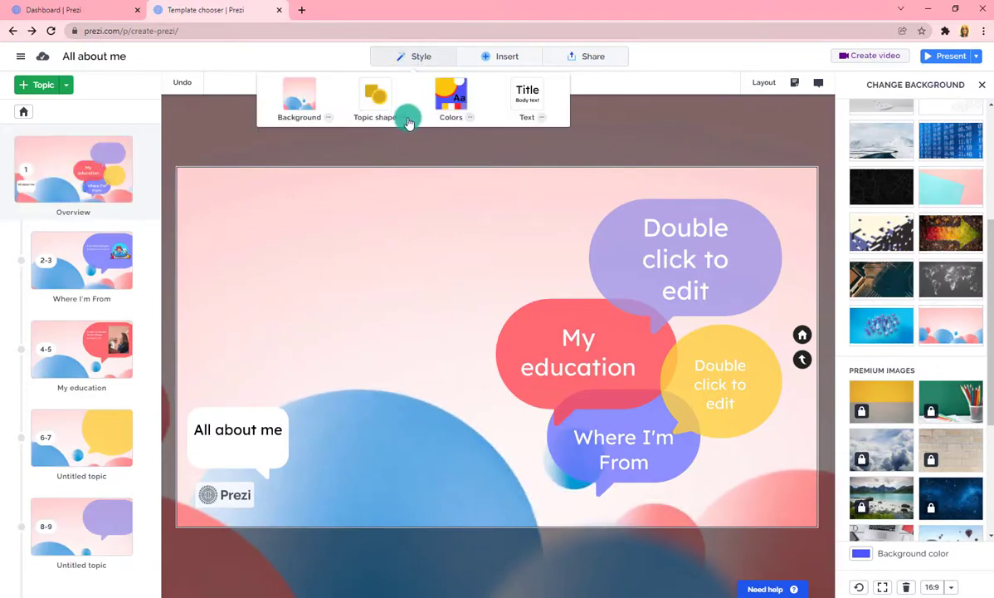
click(469, 122)
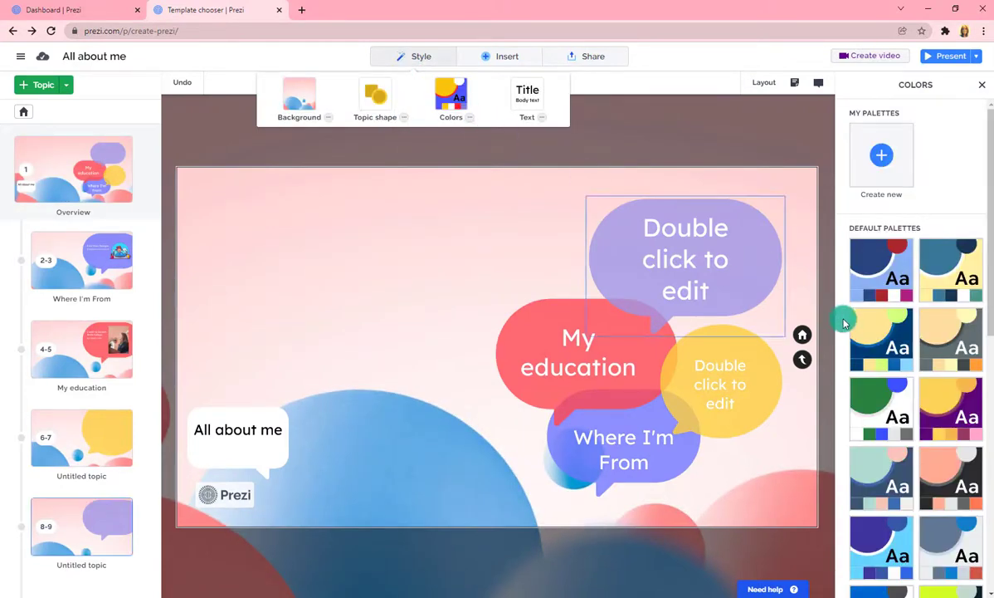
click(872, 349)
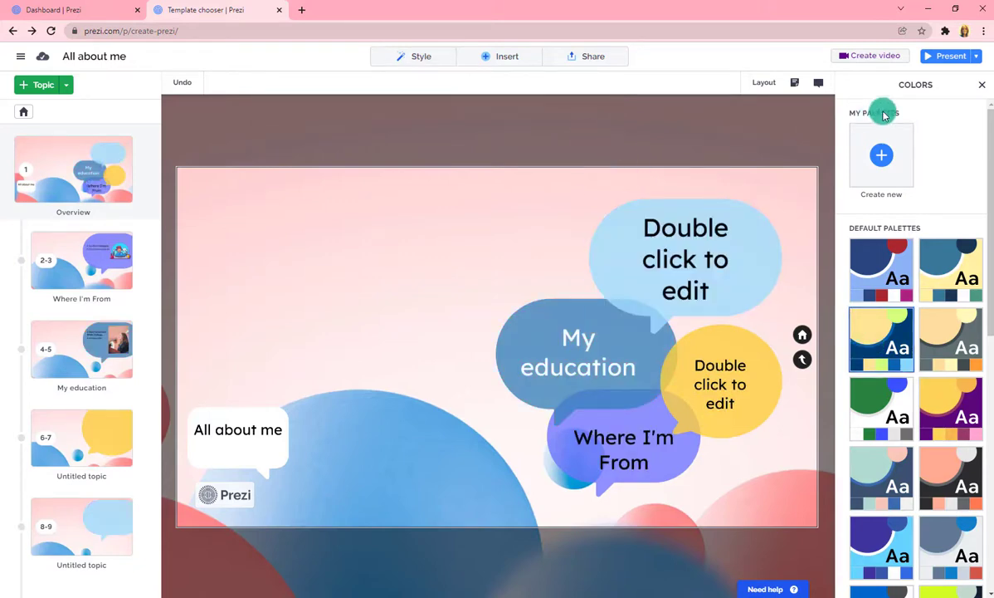
click(982, 88)
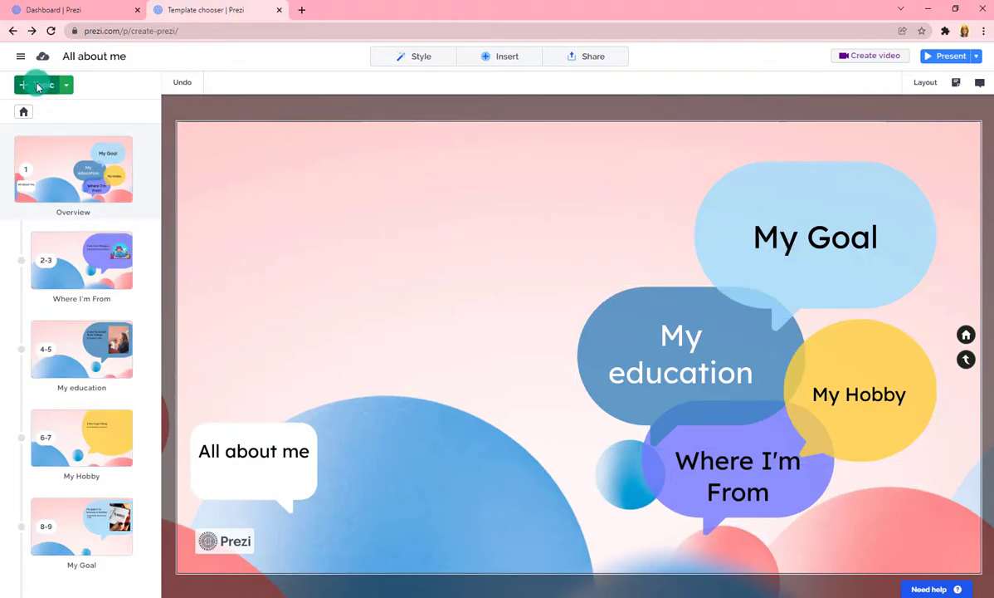
- Add a planet topic to the overview, shrink it beside the "My education" bubble, and fill it with the lime green scheme color
click(65, 84)
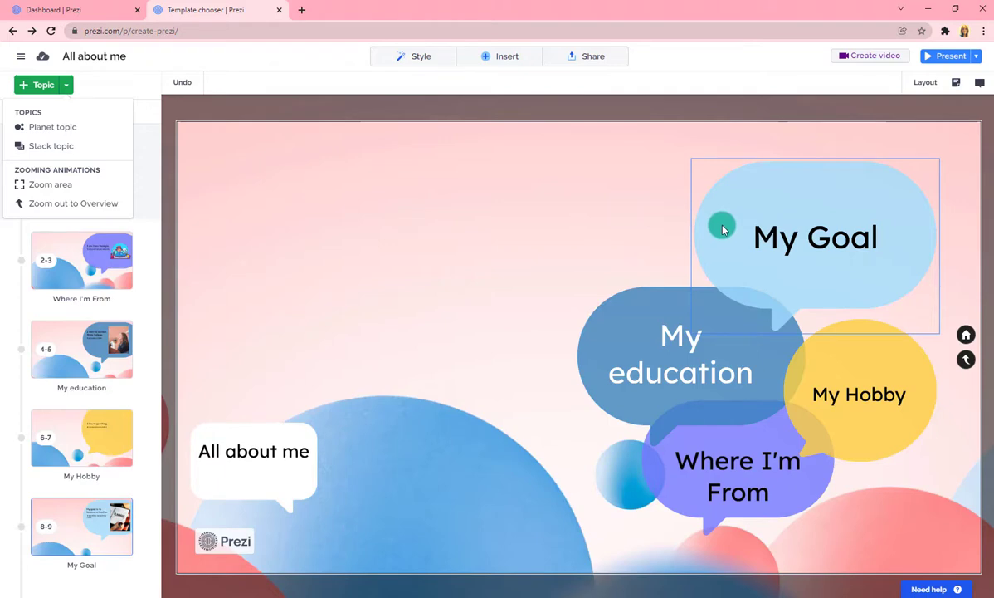
click(61, 131)
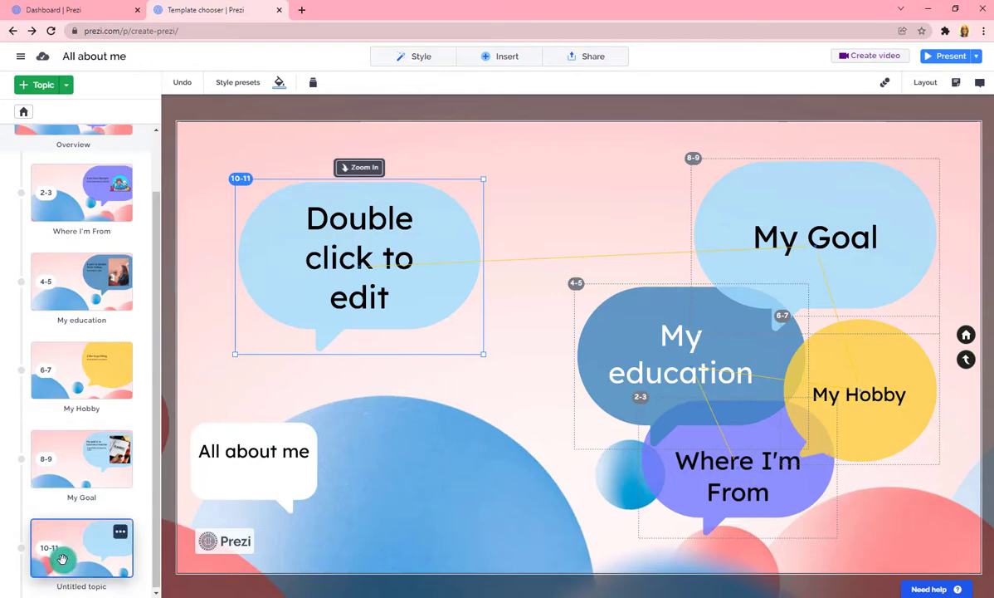
drag(62, 558, 84, 556)
drag(277, 274, 446, 278)
drag(429, 181, 512, 232)
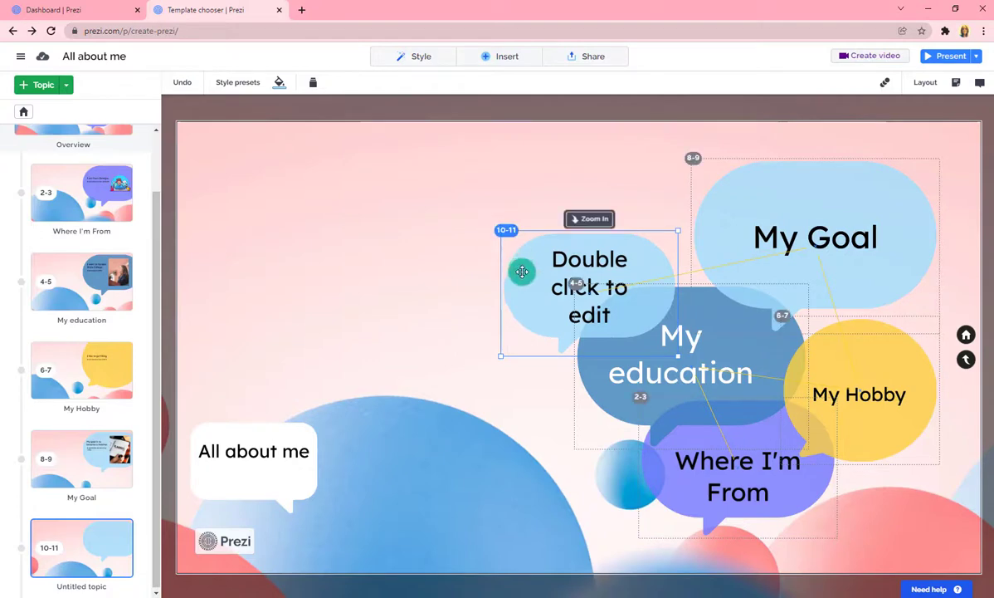
click(280, 84)
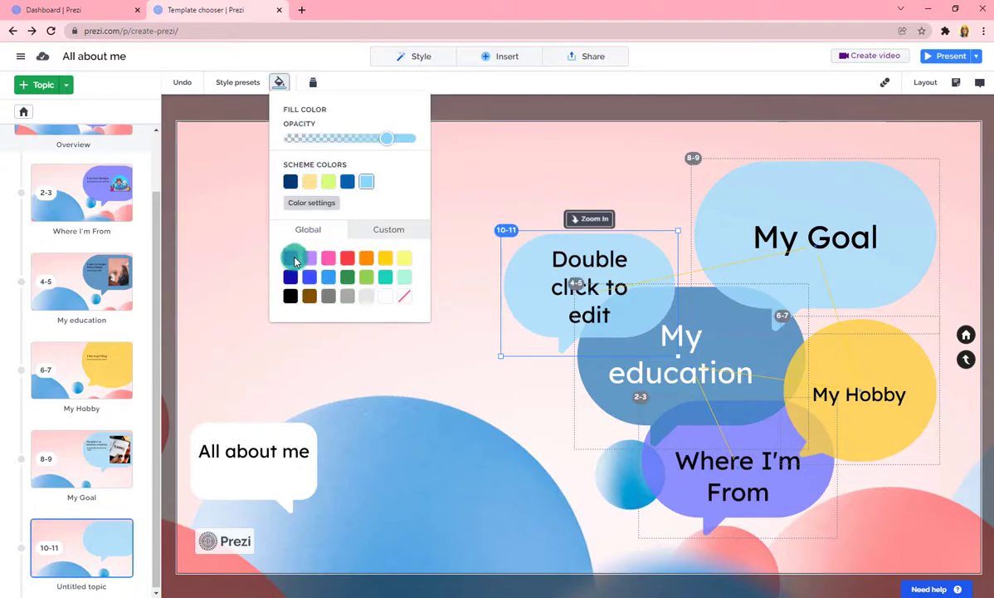
click(329, 182)
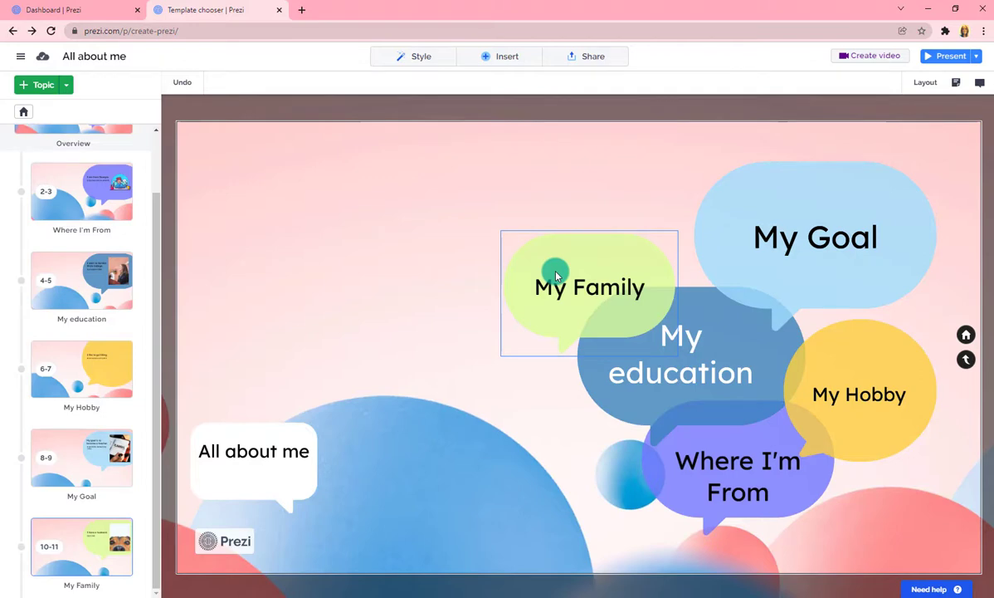
click(556, 275)
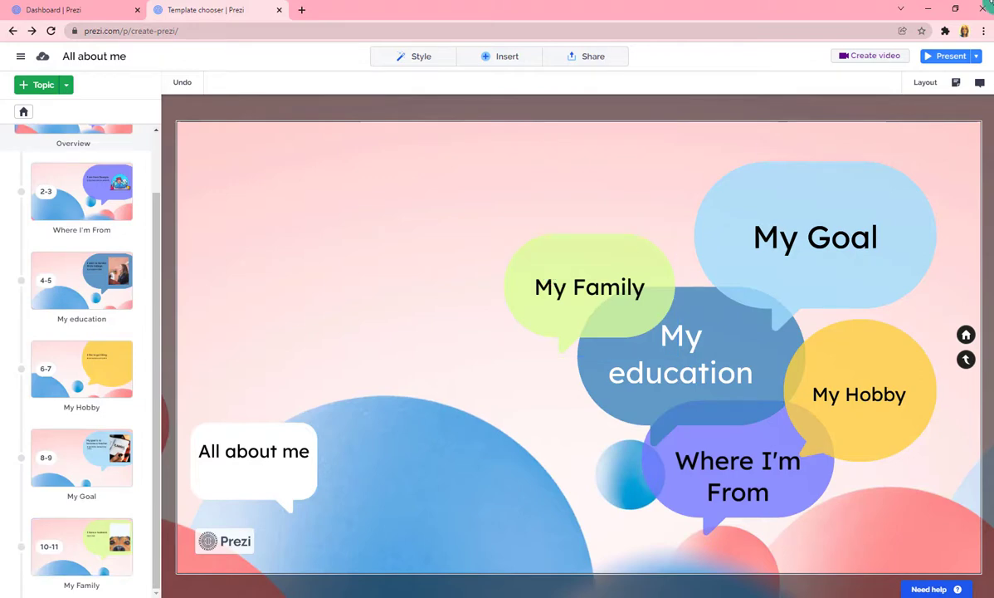
click(682, 424)
scroll(58, 232, up, 1)
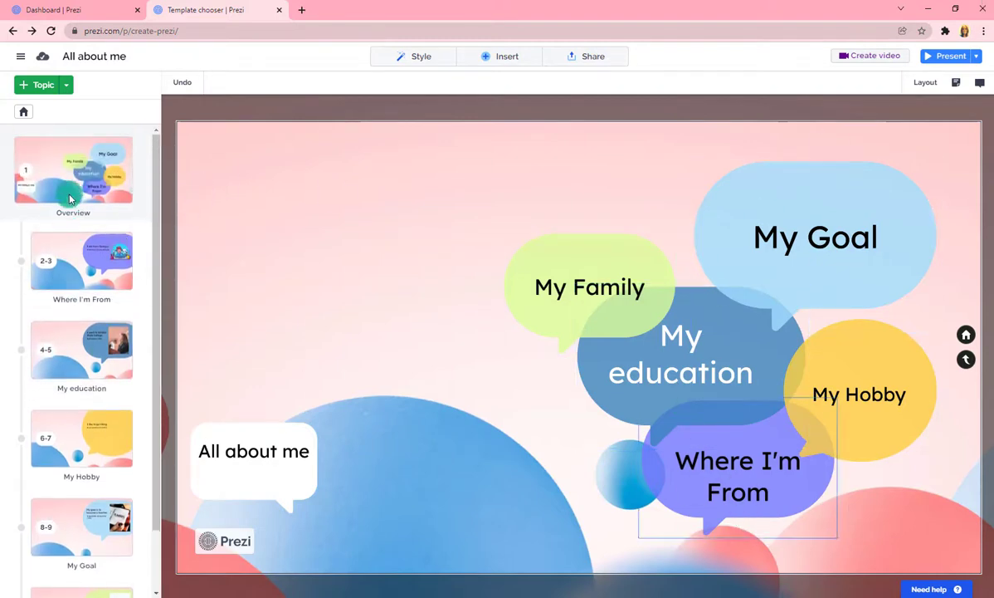
scroll(77, 469, down, 1)
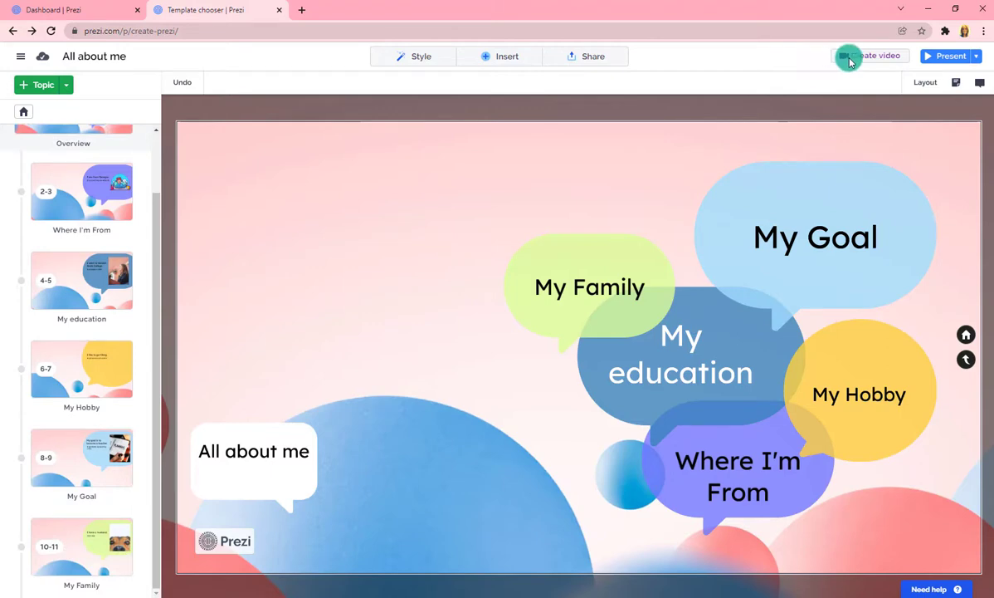
- Refresh the Prezi dashboard and open the "All about me" presentation for editing
click(37, 11)
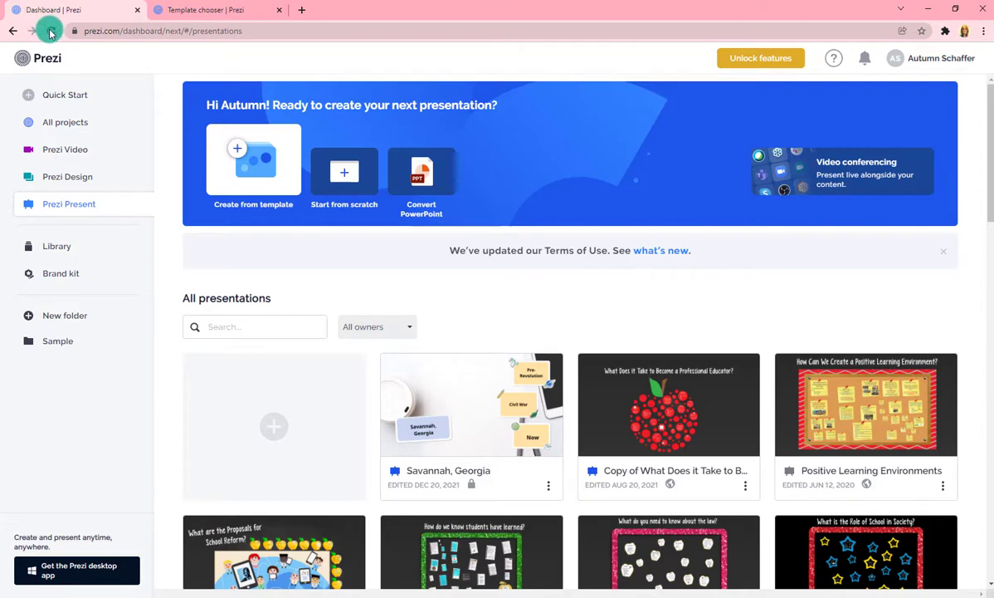
click(50, 31)
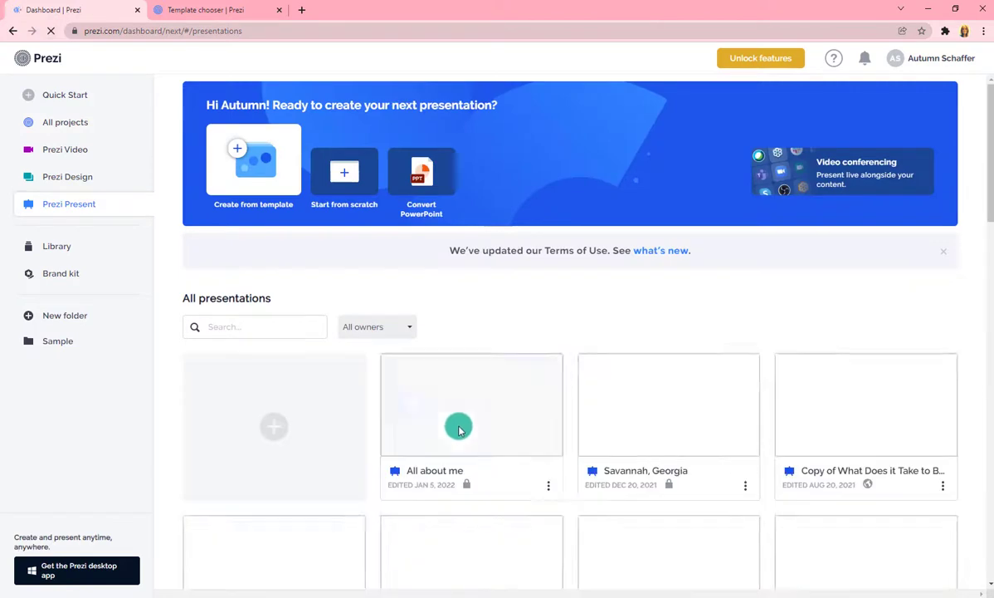
mouse_move(458, 429)
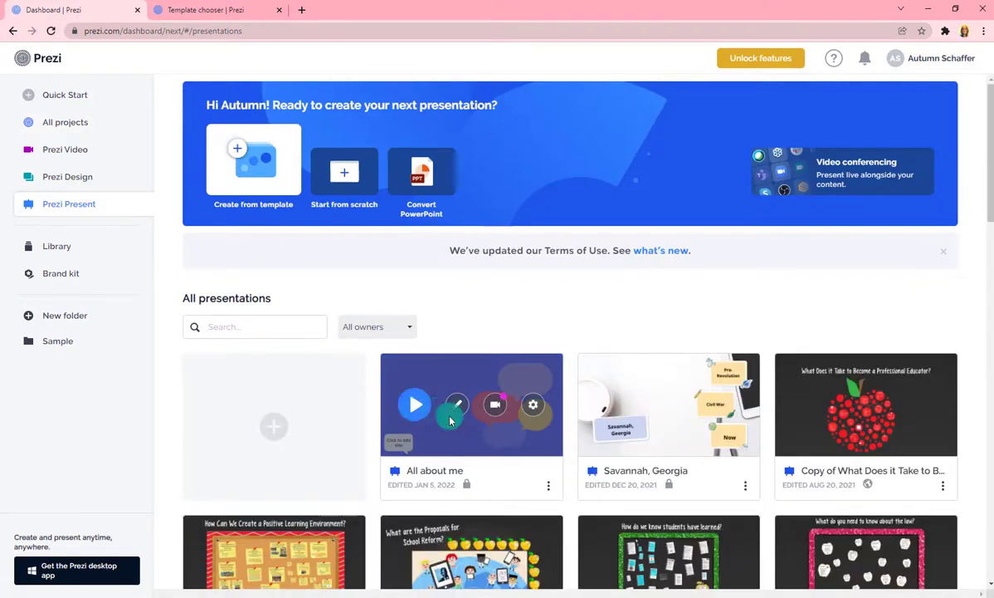
click(465, 411)
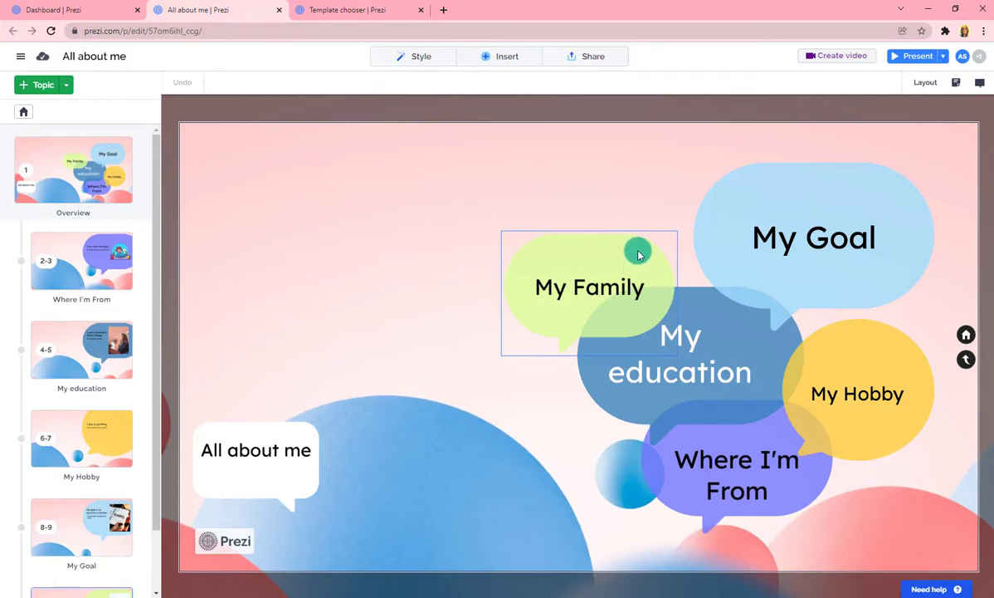
- Start creating a video from the presentation, choosing to appear on camera with the content
click(945, 56)
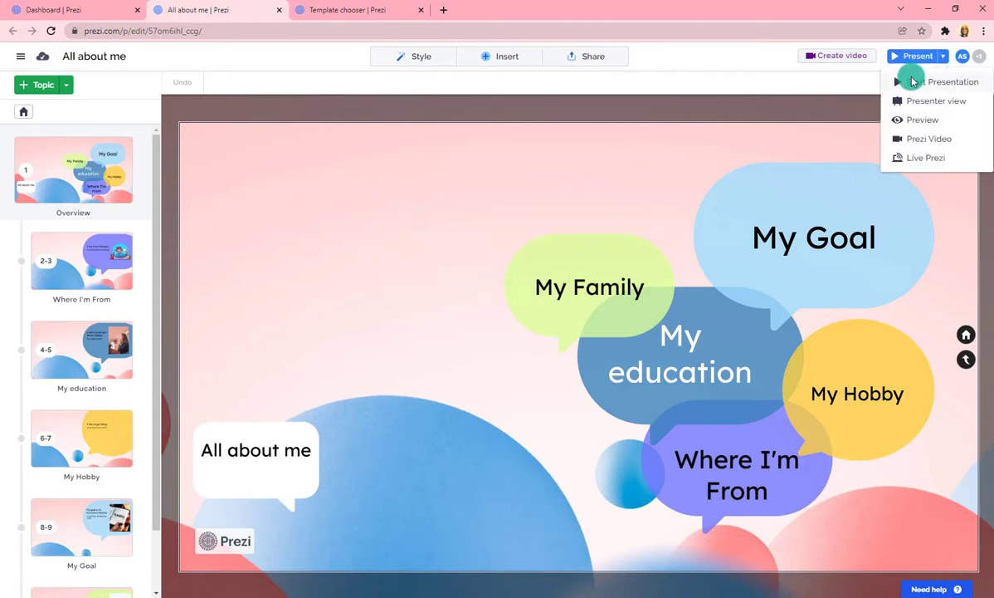
click(837, 56)
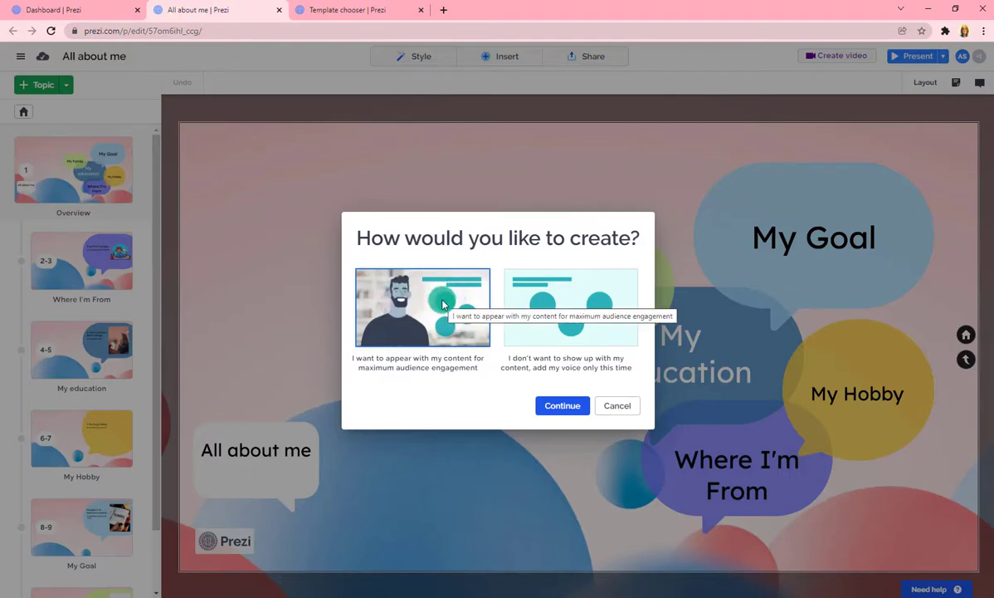
click(561, 411)
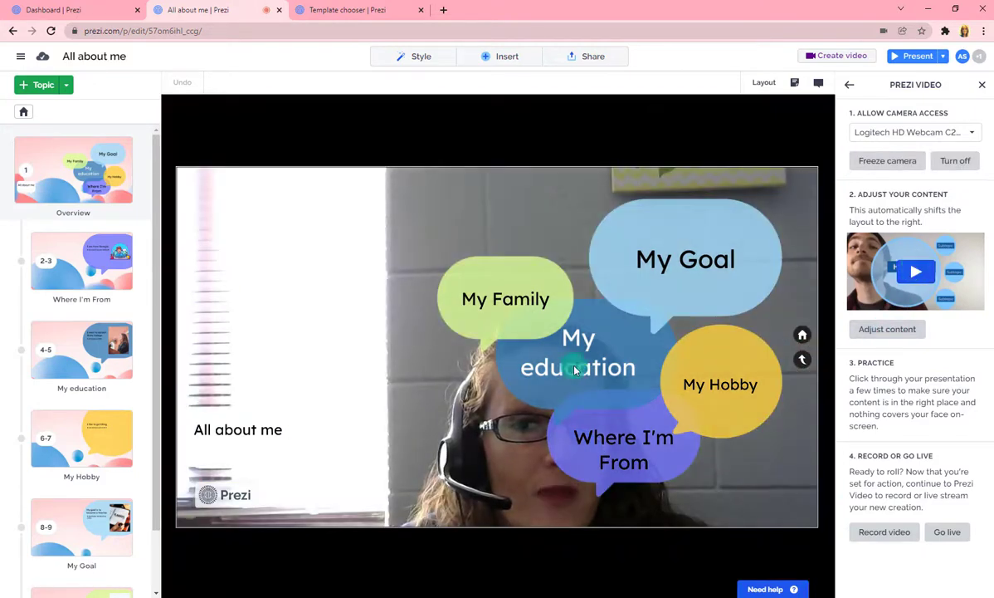
- Continue from the camera preview of the overview to Prezi Video to record the presentation
click(610, 404)
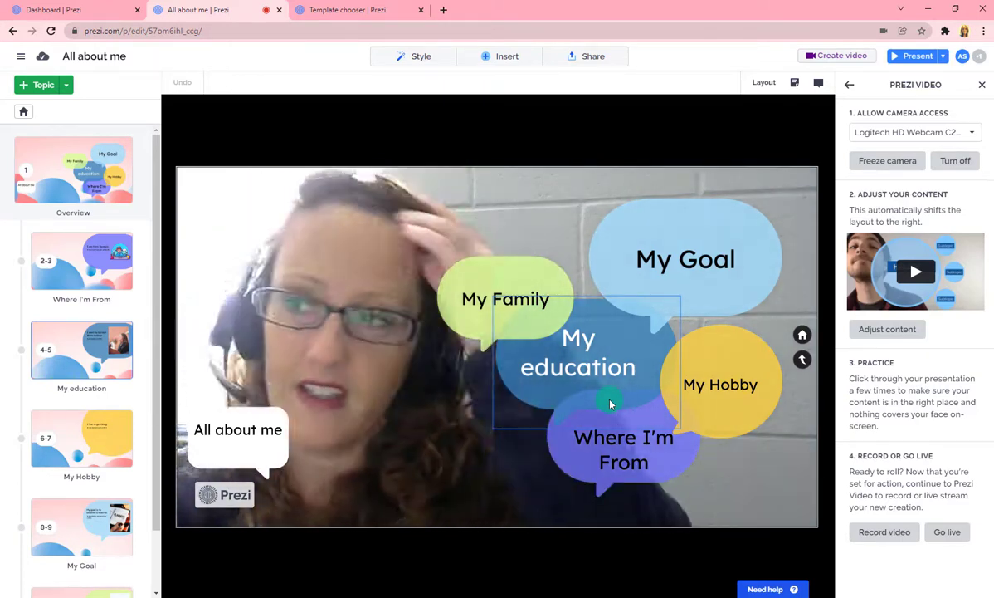
key(Right)
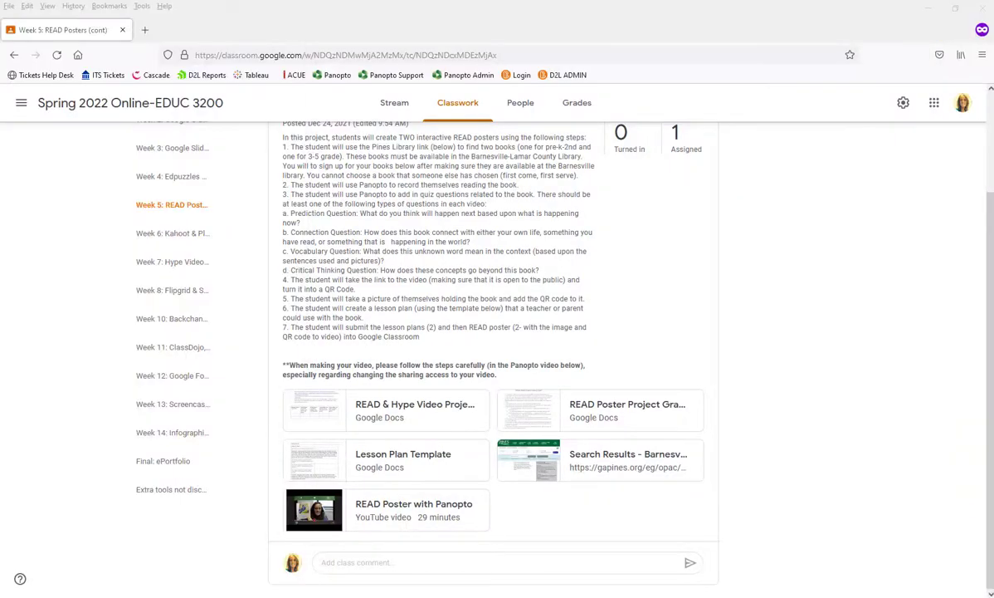
key(alt+Tab)
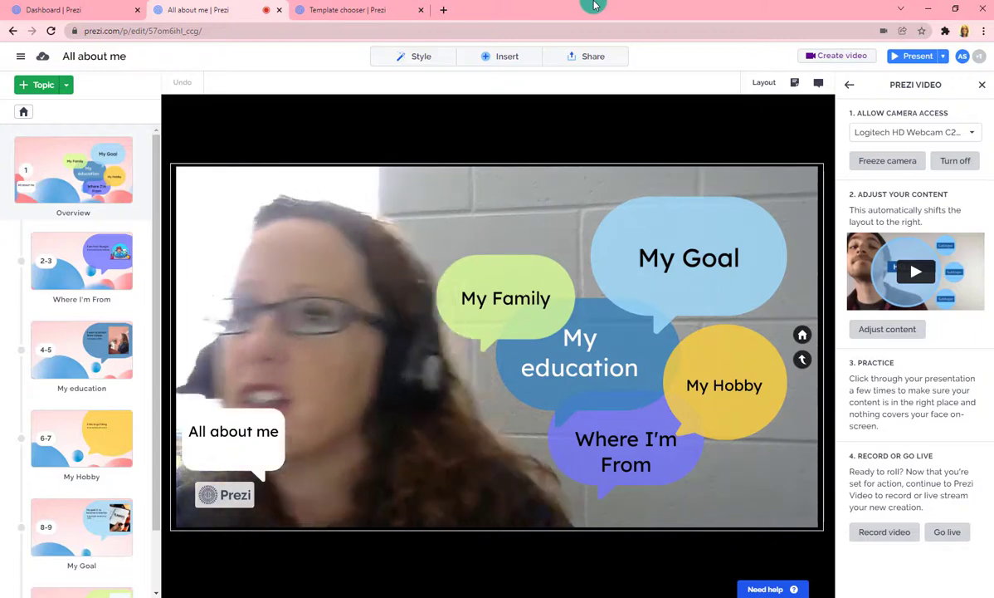
click(887, 536)
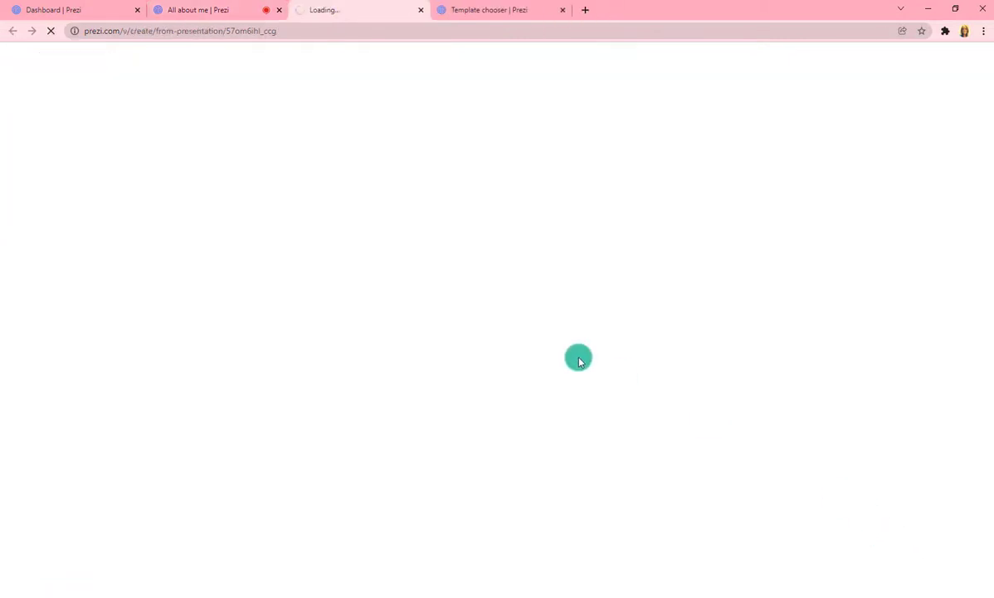